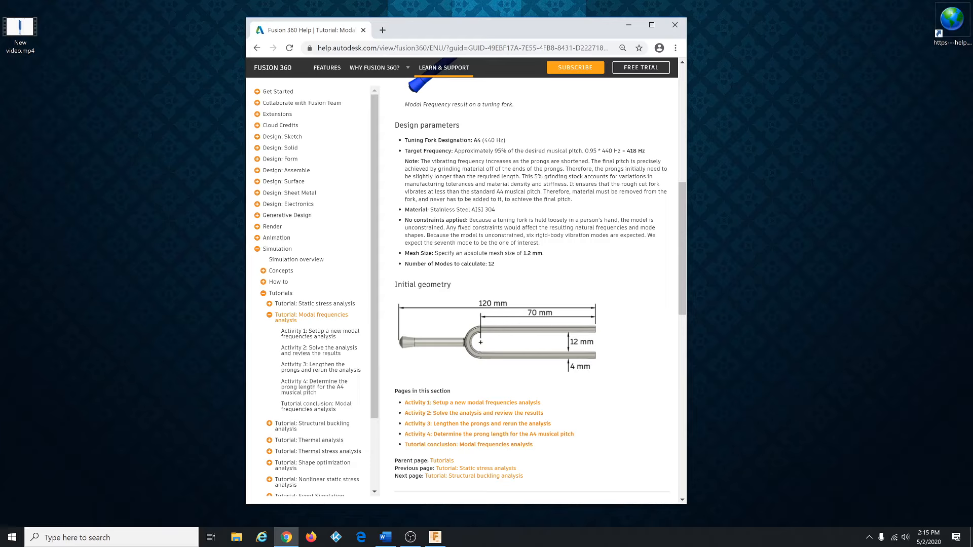
Step: Switch to Fusion 360 and set the default modeling orientation to Y up in the preferences
drag(450, 29, 972, 152)
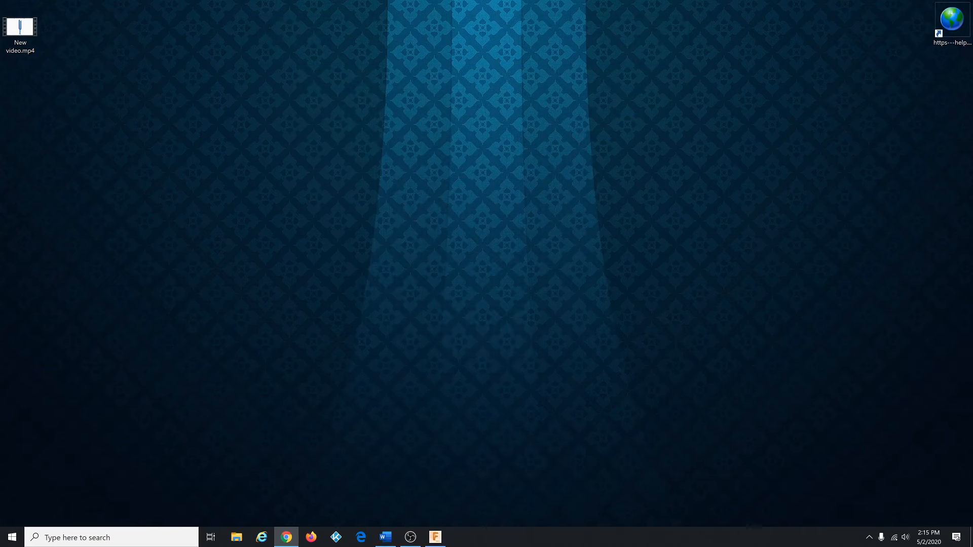
click(435, 537)
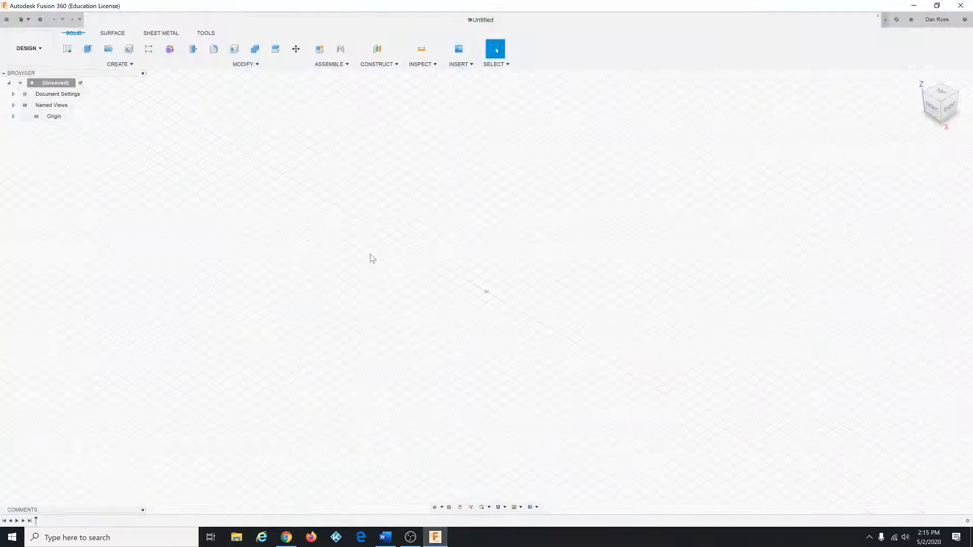
click(932, 19)
click(905, 40)
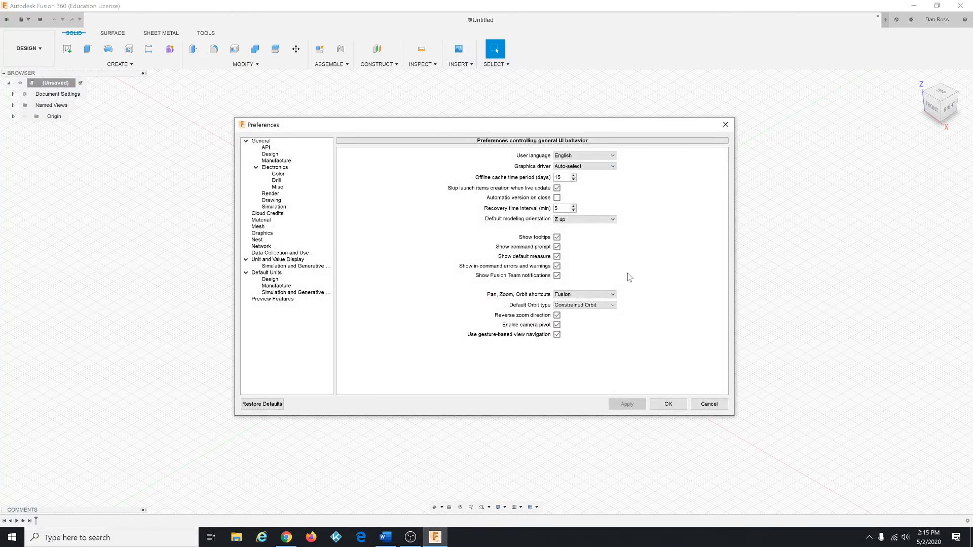
click(597, 220)
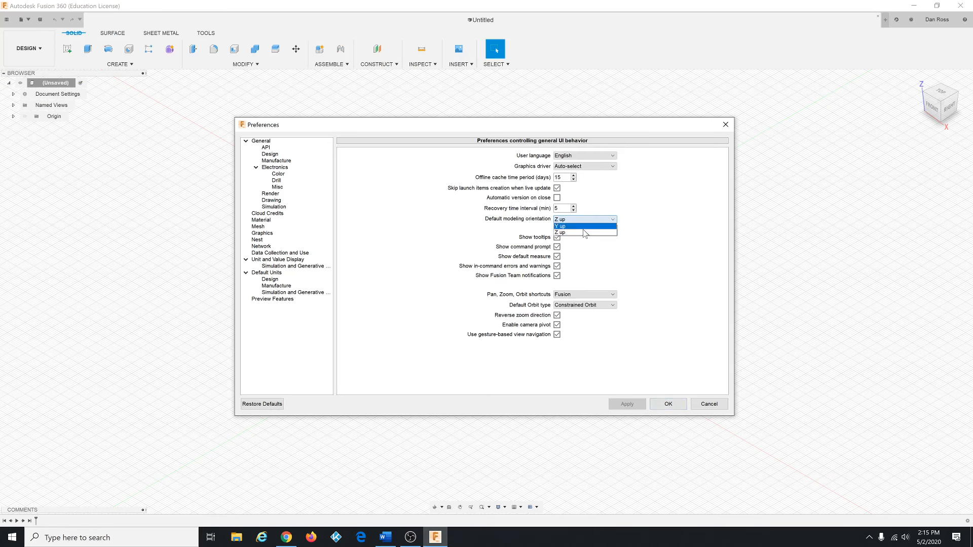
click(586, 233)
click(667, 404)
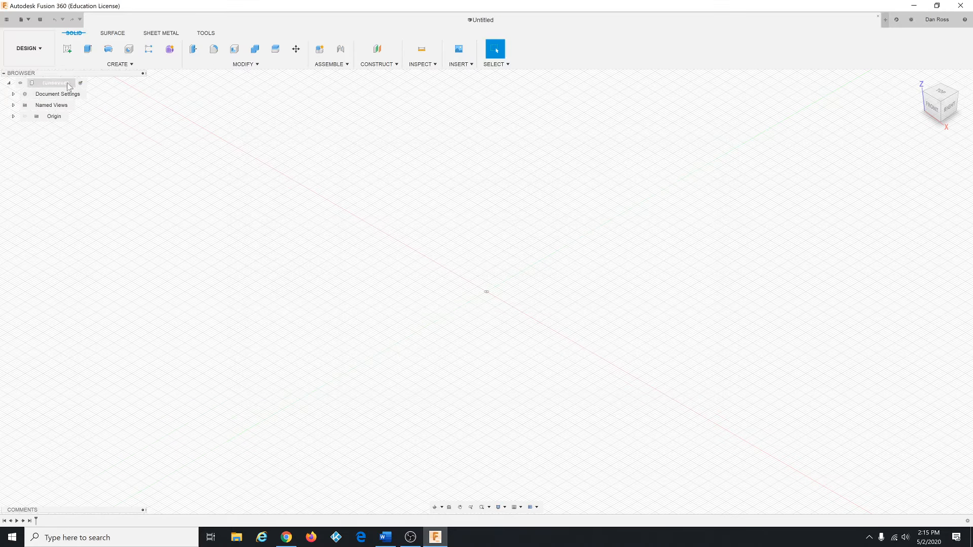
Step: Open the Tuning Fork - A4 design from the 11 - Simulation sample folder
click(7, 20)
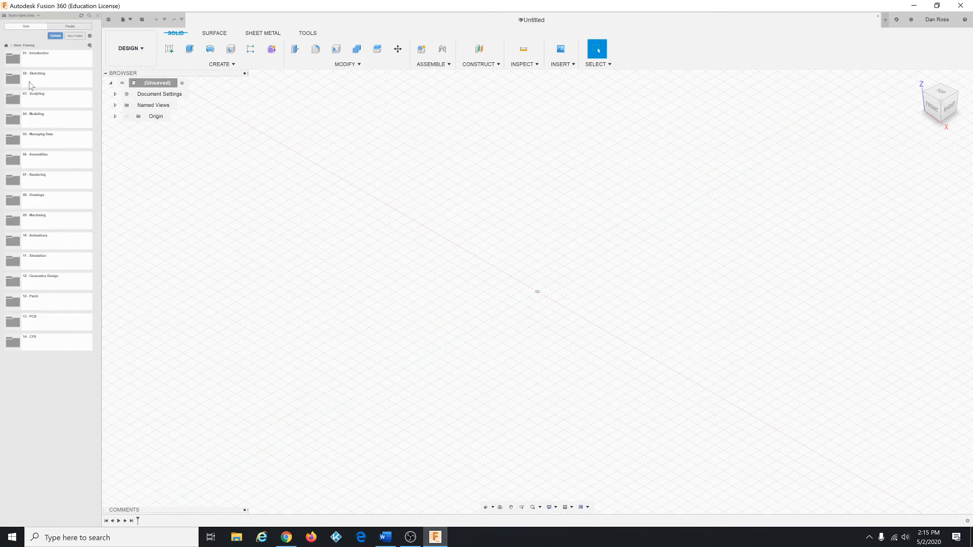
click(46, 263)
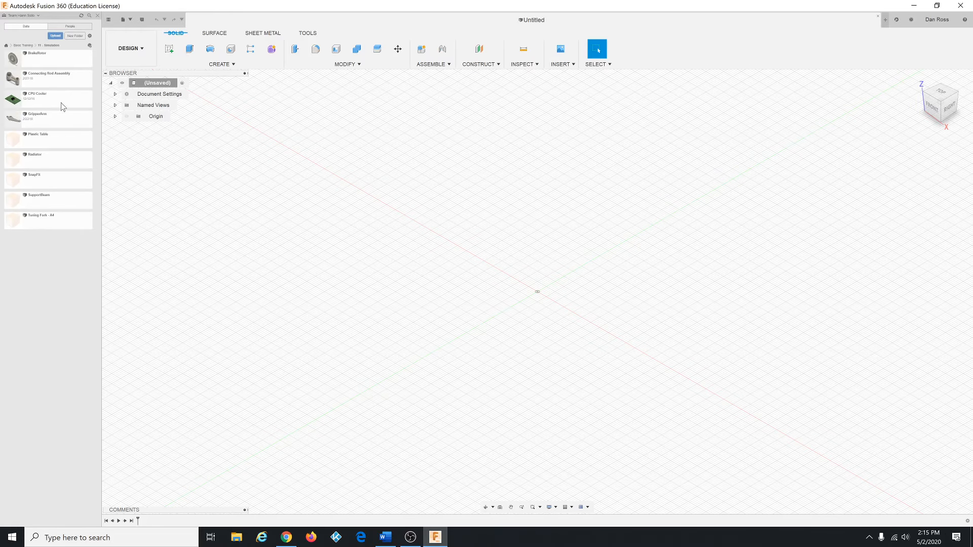
double_click(50, 226)
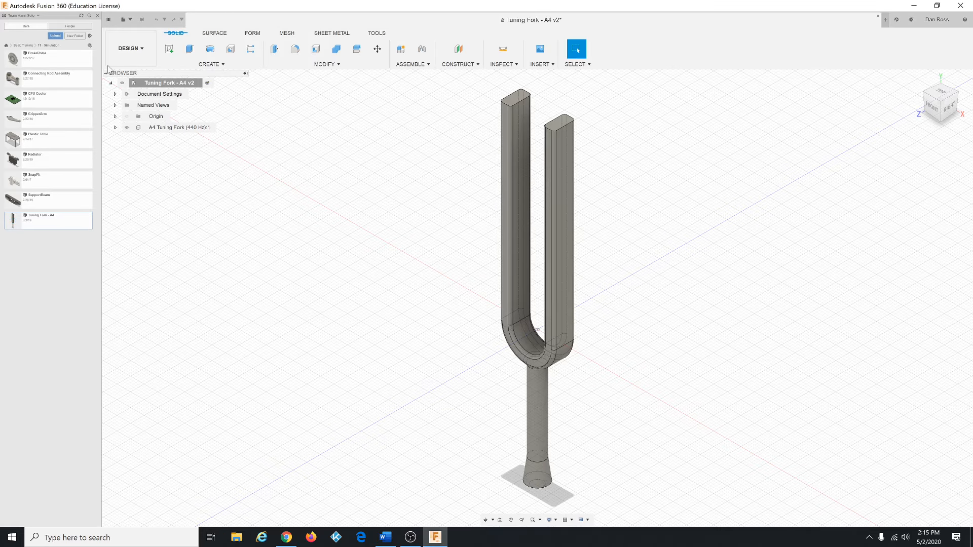
Step: Save a copy of the design as Tuning Fork - A4 in a different project
click(98, 16)
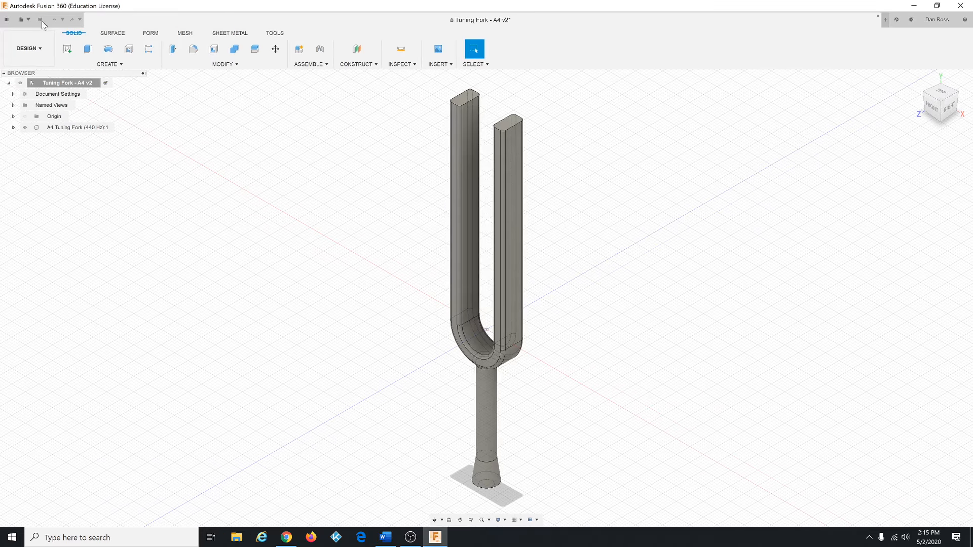
click(22, 20)
click(41, 98)
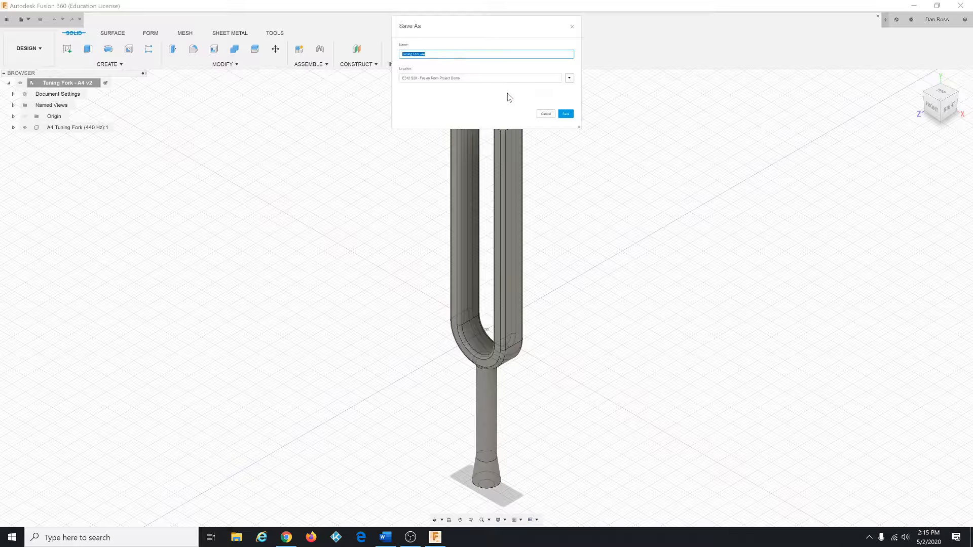
click(570, 78)
click(415, 157)
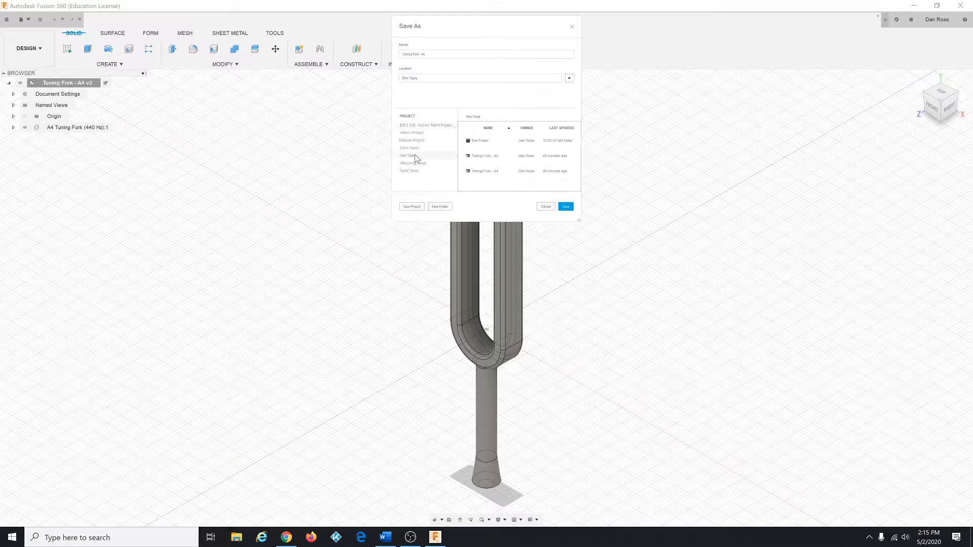
click(565, 207)
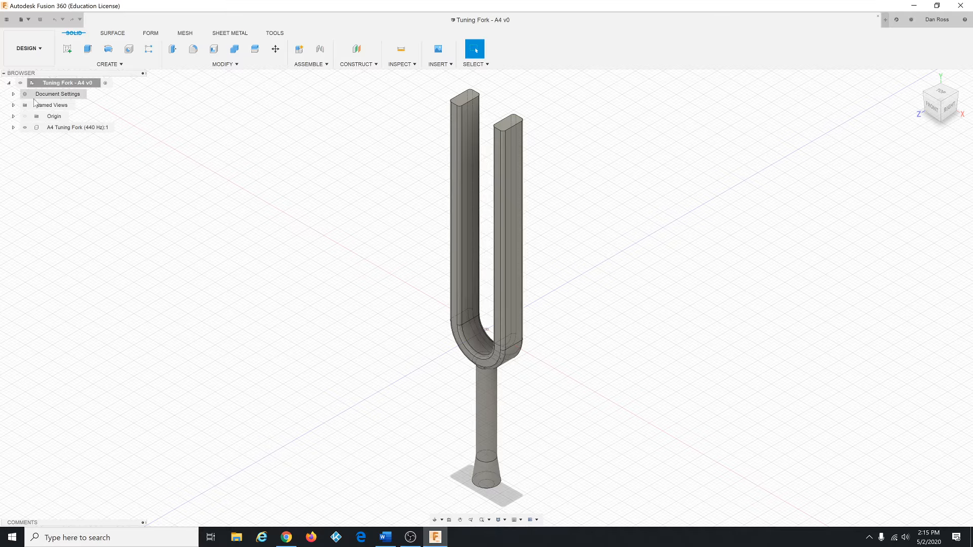
Step: Expand the document settings and switch to the Simulation workspace
click(14, 94)
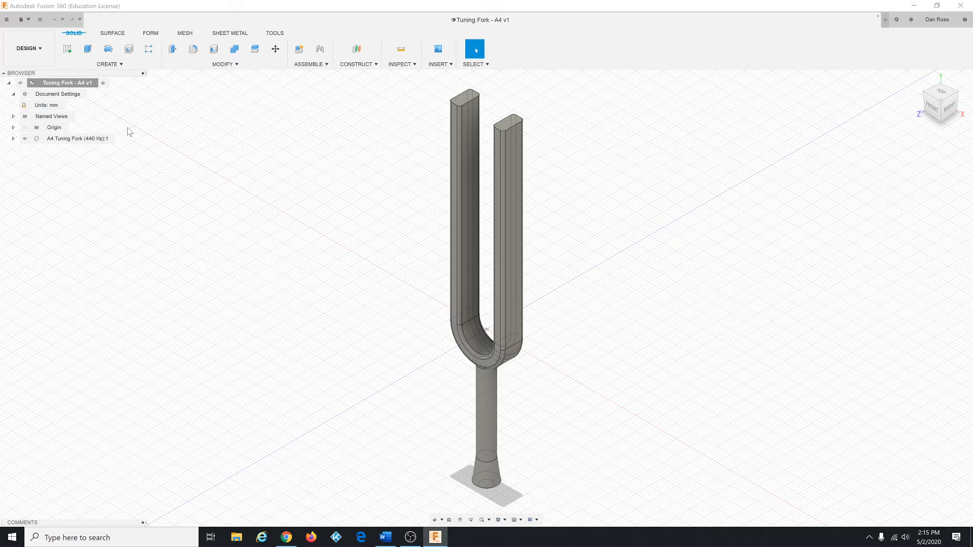
click(43, 53)
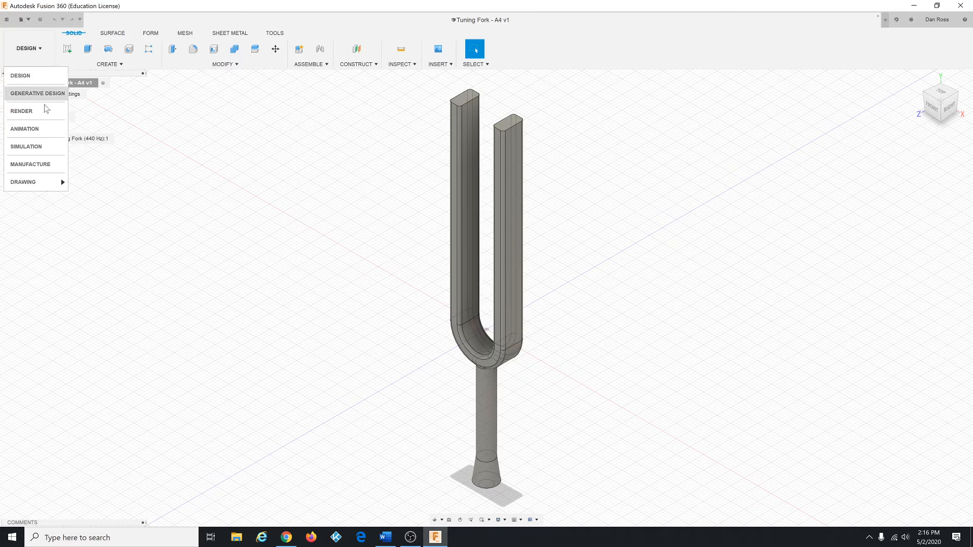
click(50, 148)
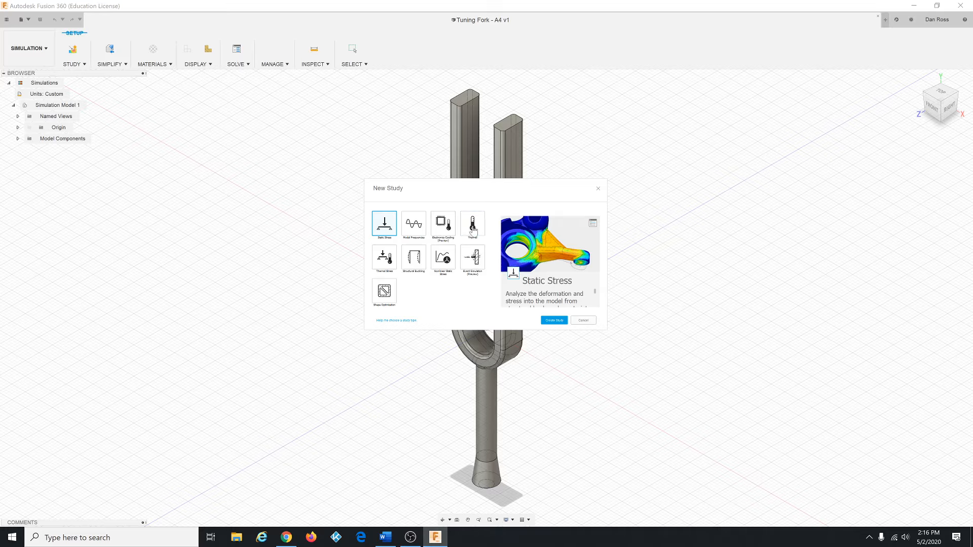
Step: Create a Modal Frequencies study with an absolute mesh size of 1.2 mm
click(415, 227)
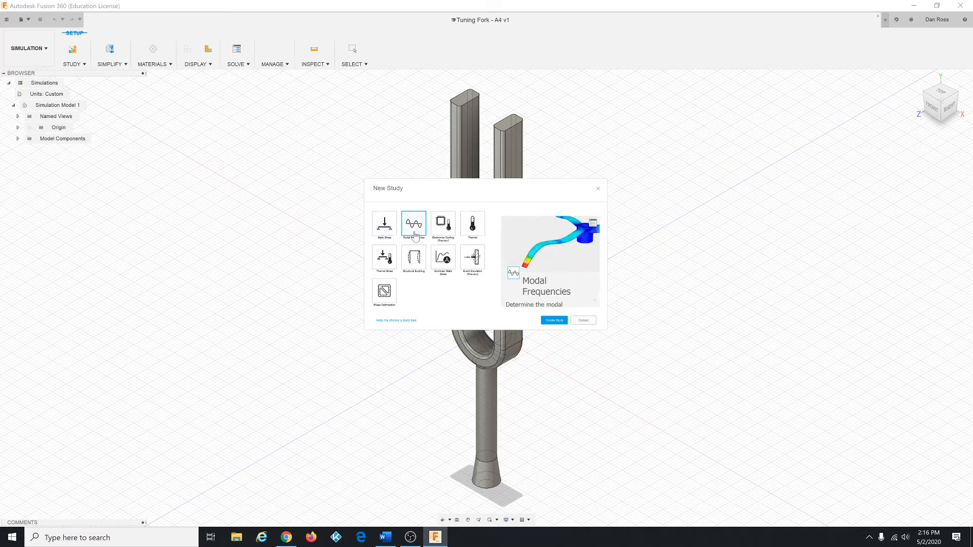
click(595, 226)
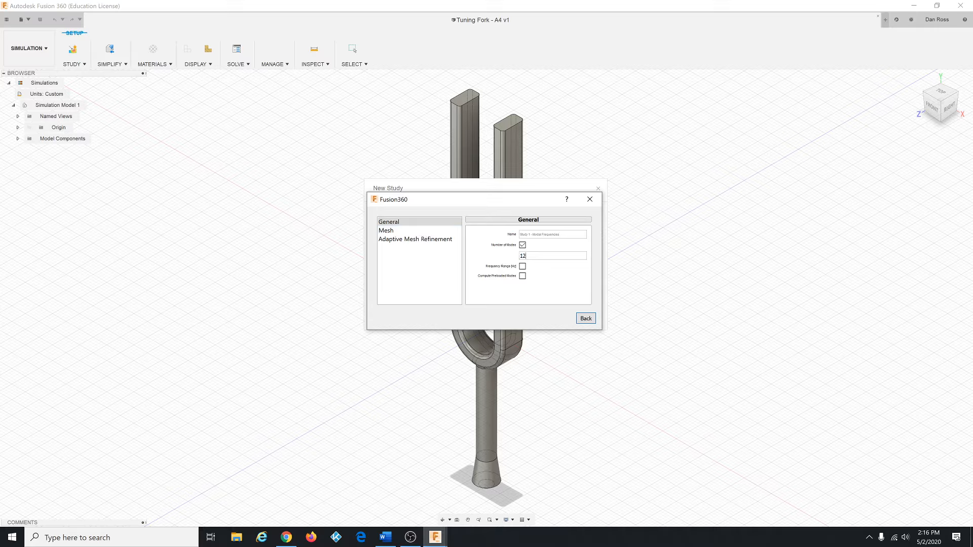
click(405, 233)
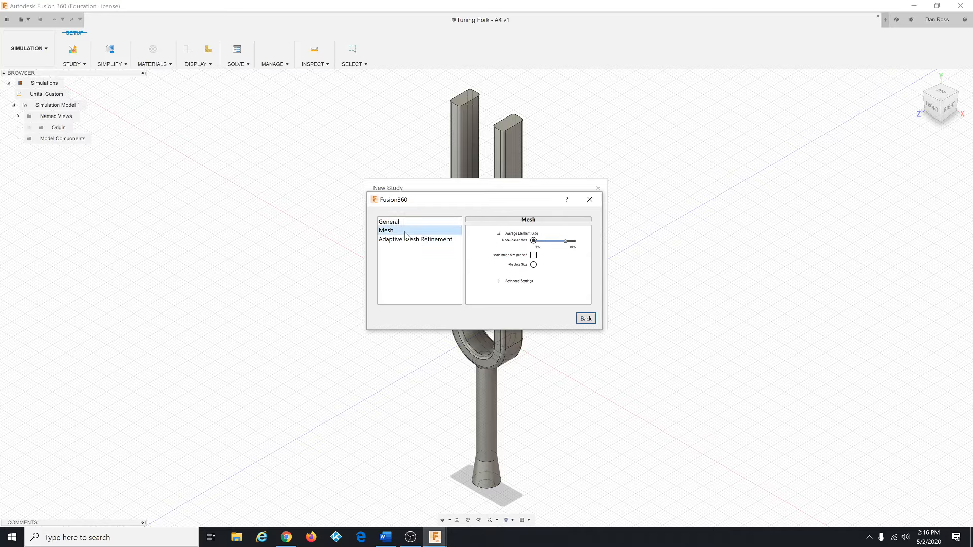
click(534, 266)
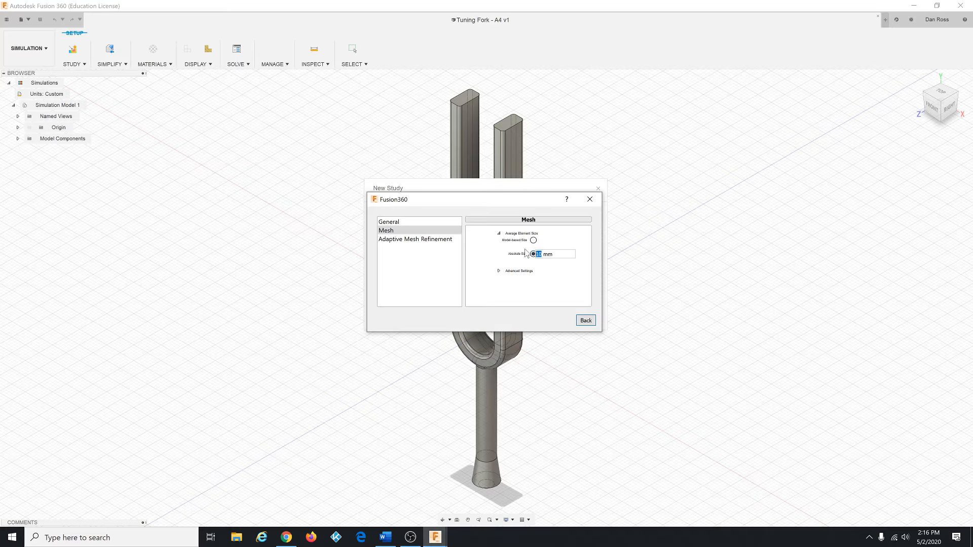
click(586, 321)
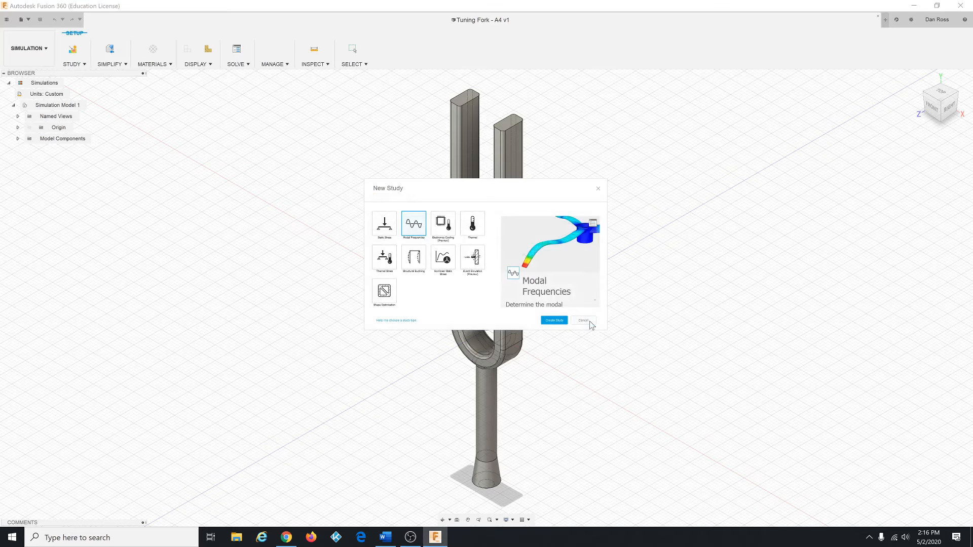
click(565, 322)
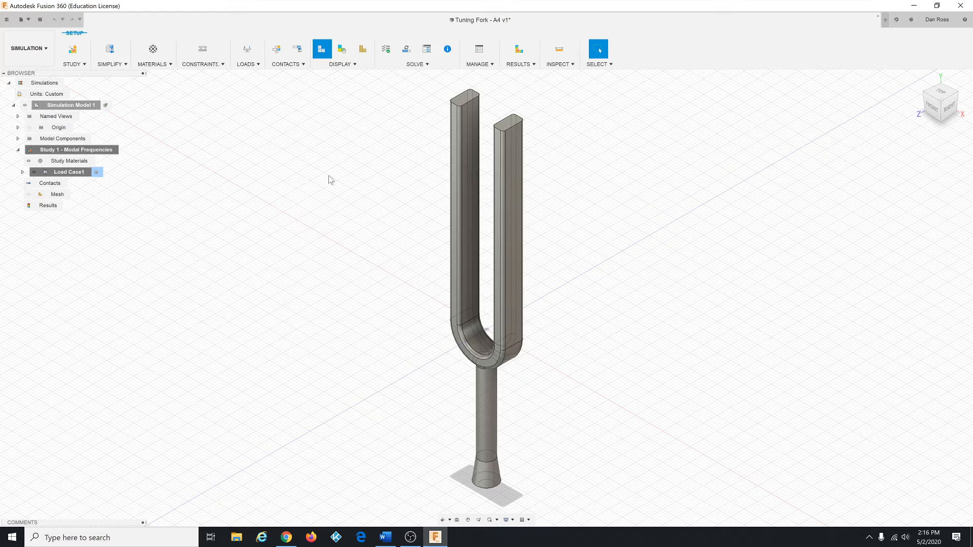
Step: Set the simulation's default unit set to Metric (SI)
mouse_move(74, 96)
click(76, 95)
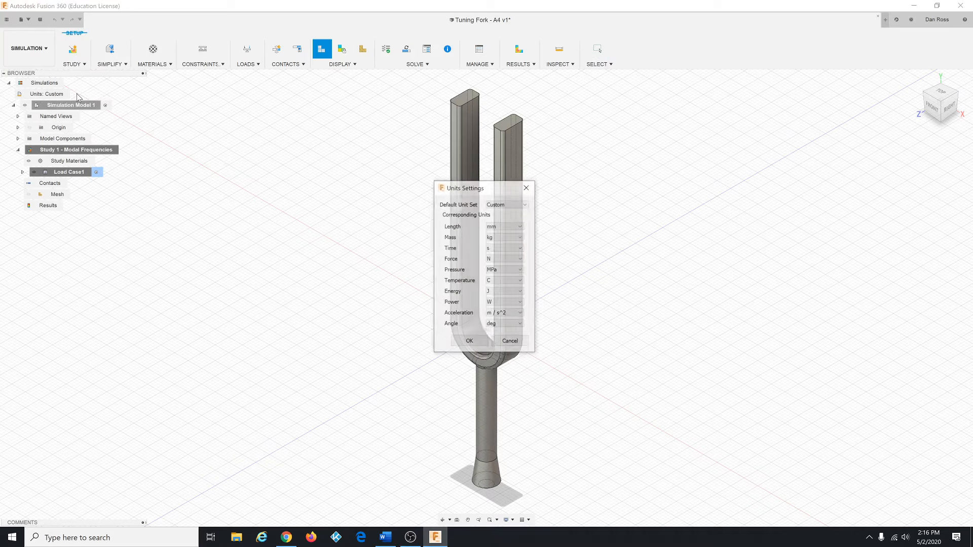
click(496, 204)
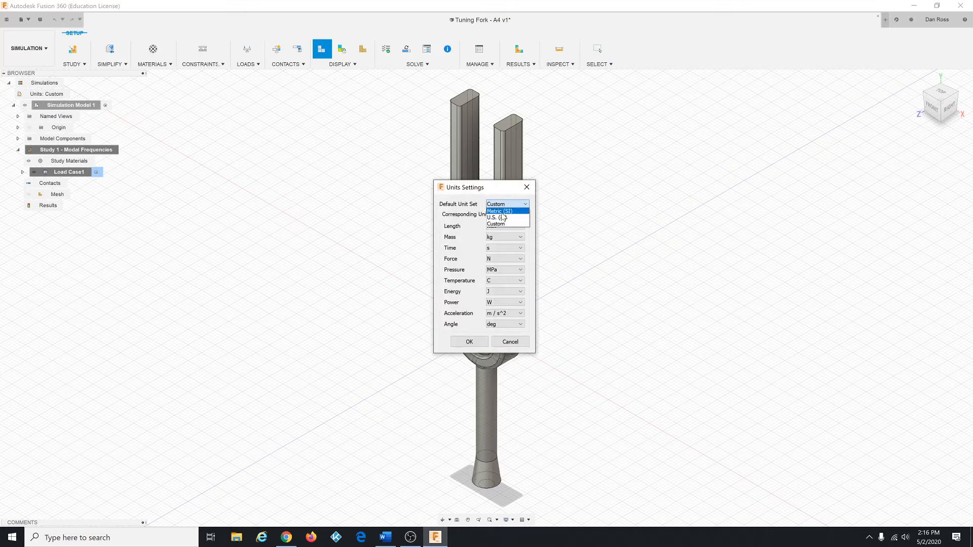
click(502, 211)
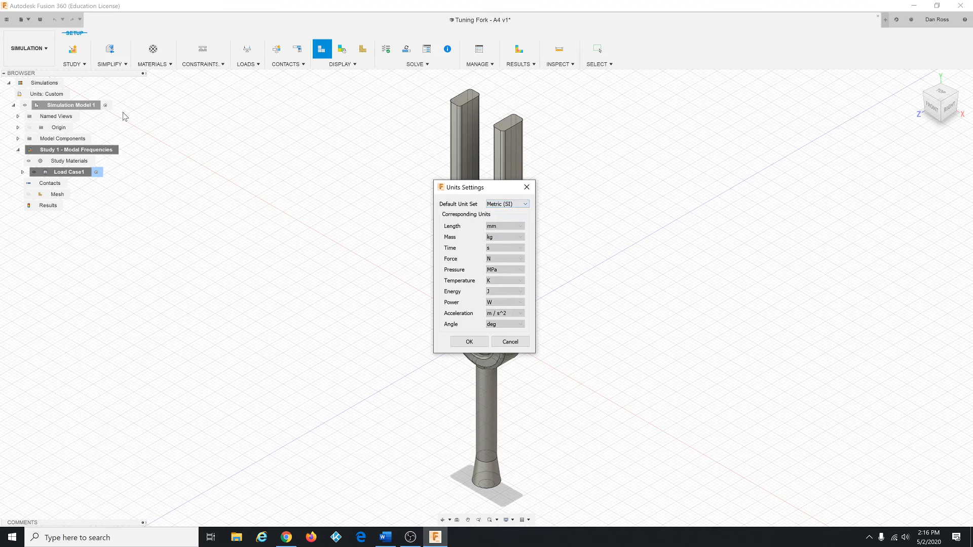
drag(479, 187, 380, 188)
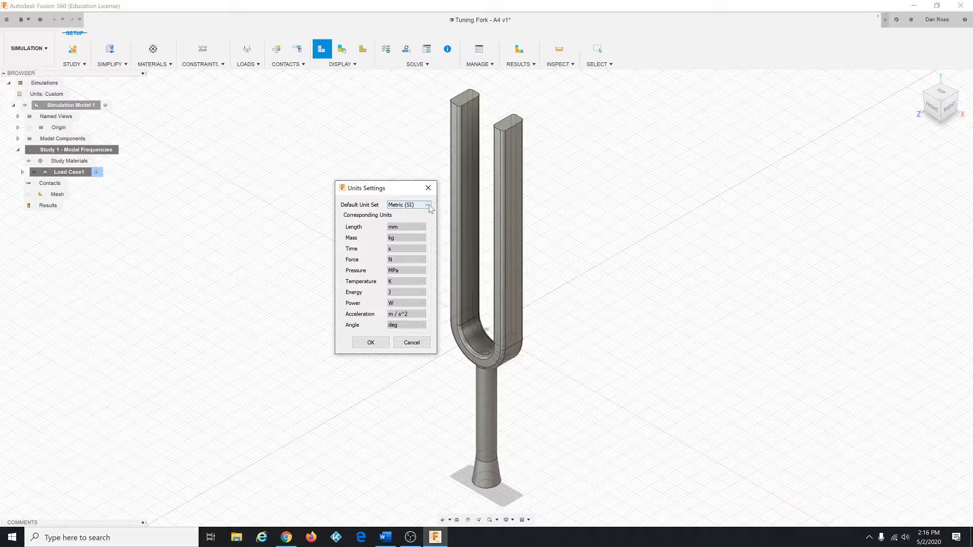
click(374, 343)
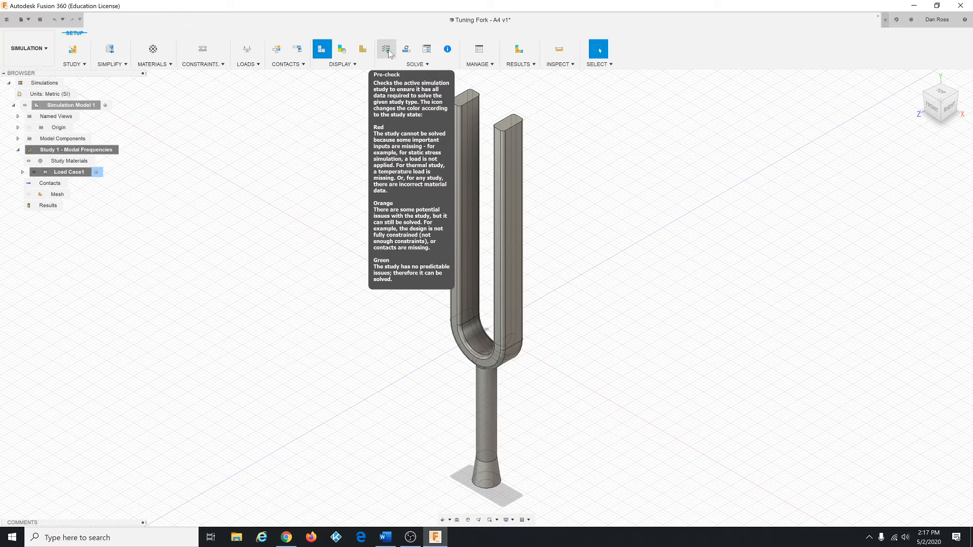
Step: Open the study materials to review the material assigned to the tuning fork
click(154, 64)
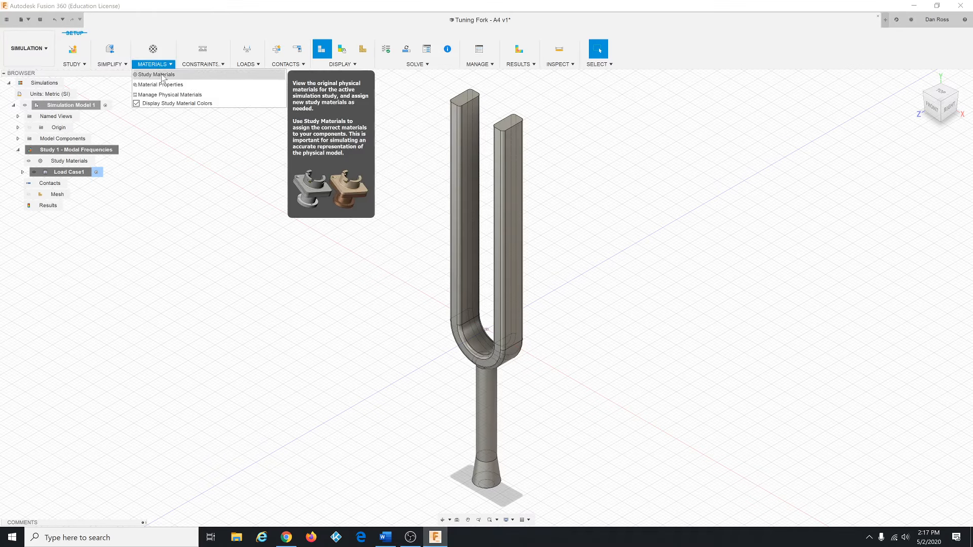
click(162, 77)
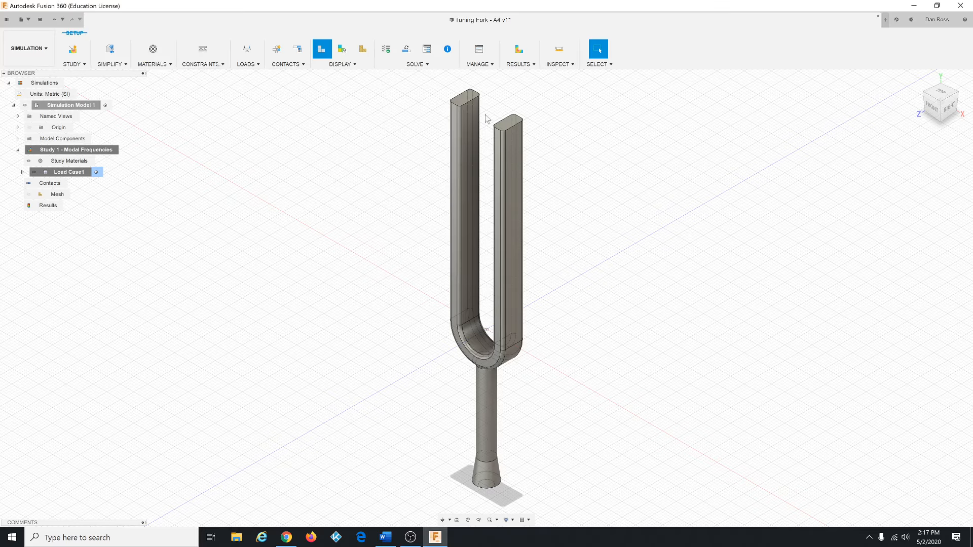
click(530, 195)
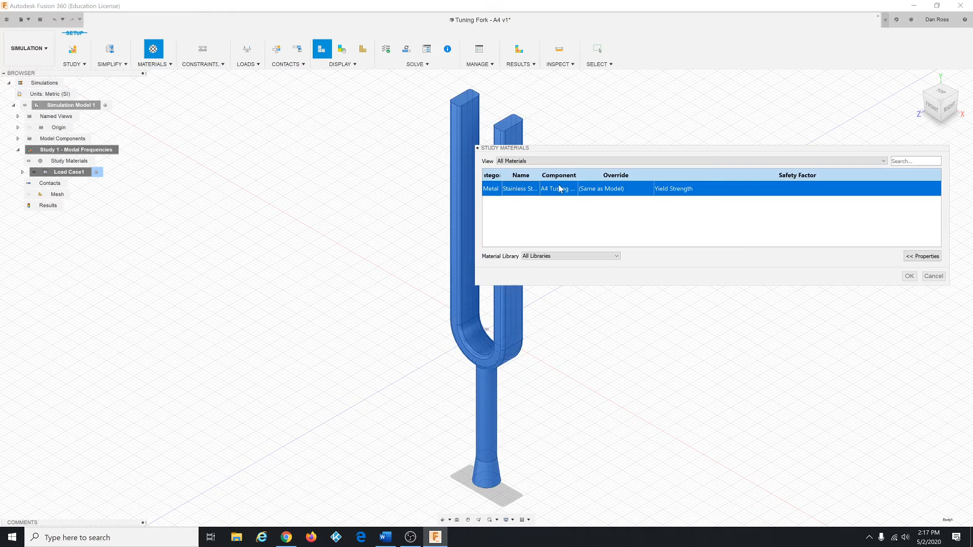
drag(539, 175, 591, 177)
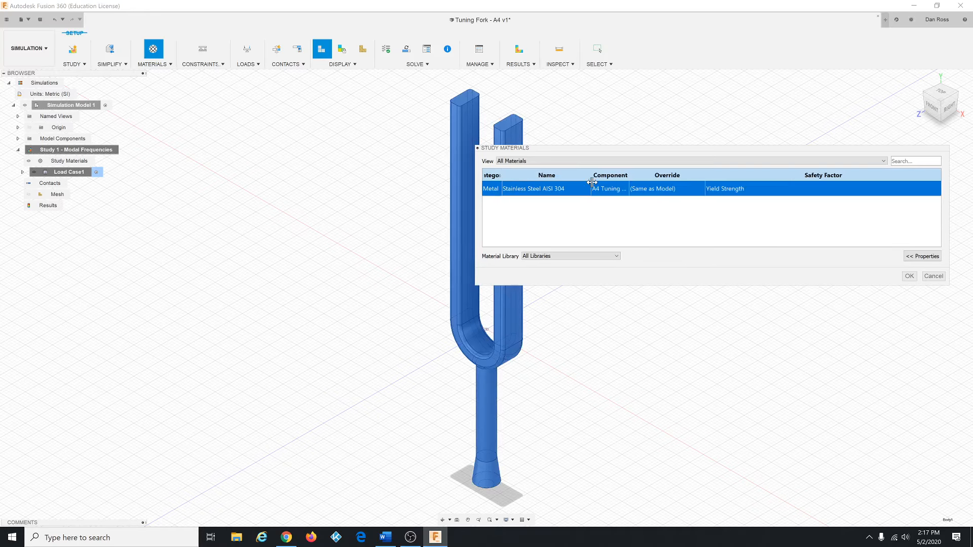
click(909, 276)
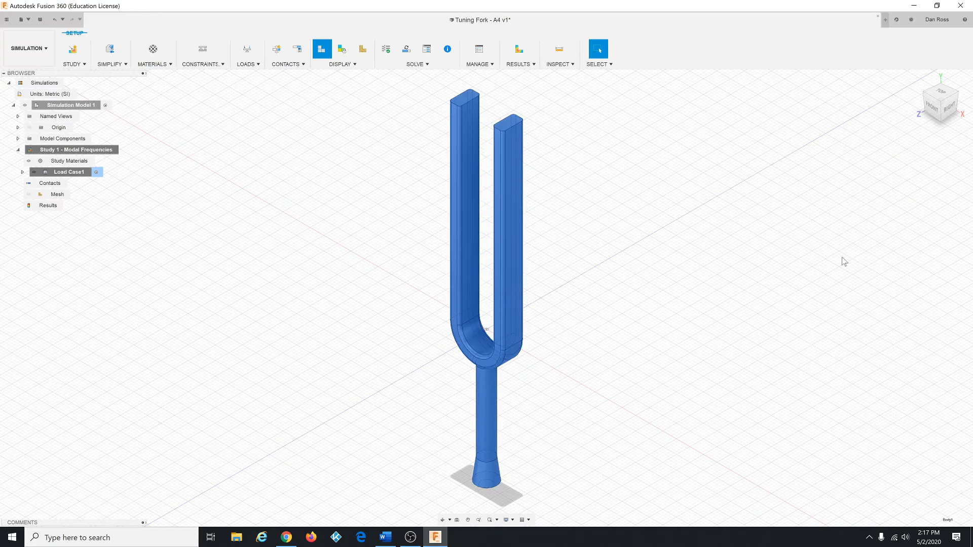
Step: Solve the modal frequencies study locally
click(407, 50)
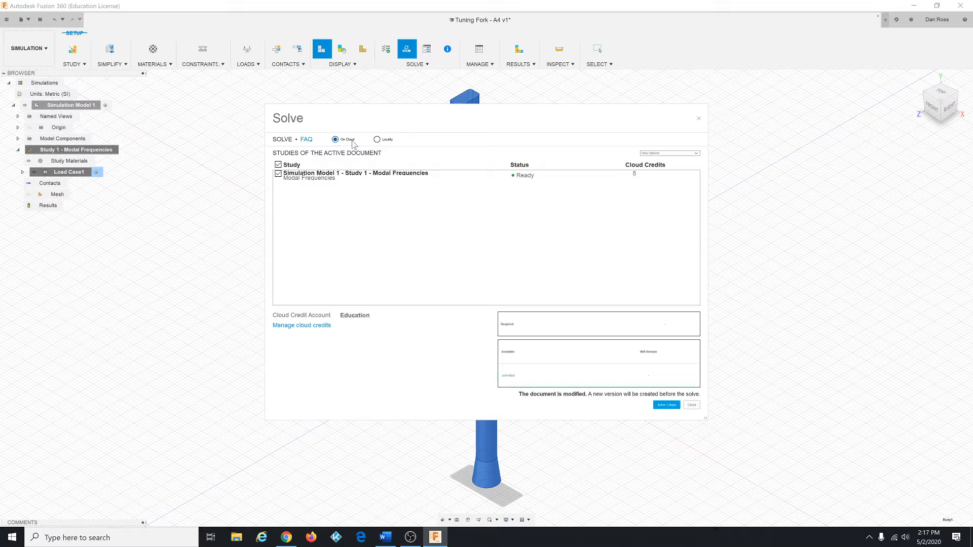
click(385, 141)
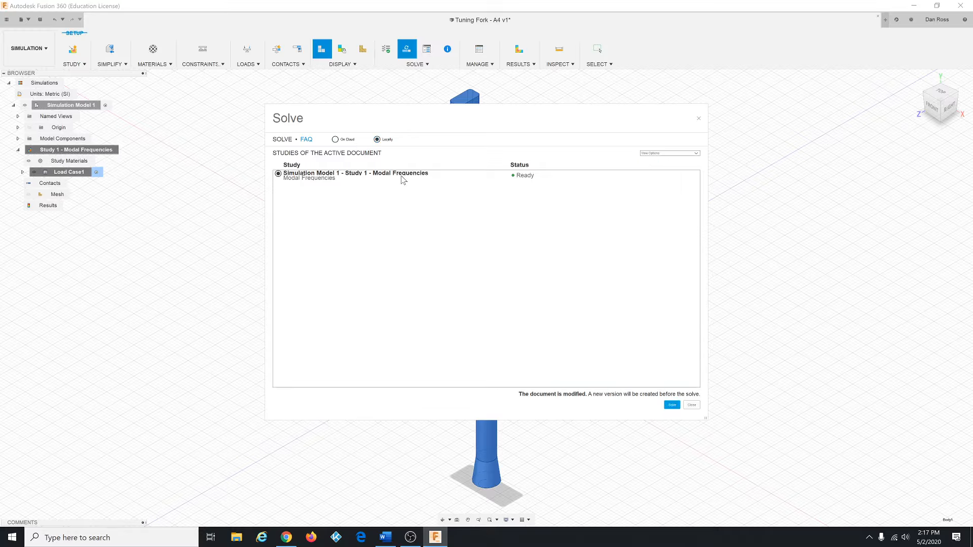
click(673, 406)
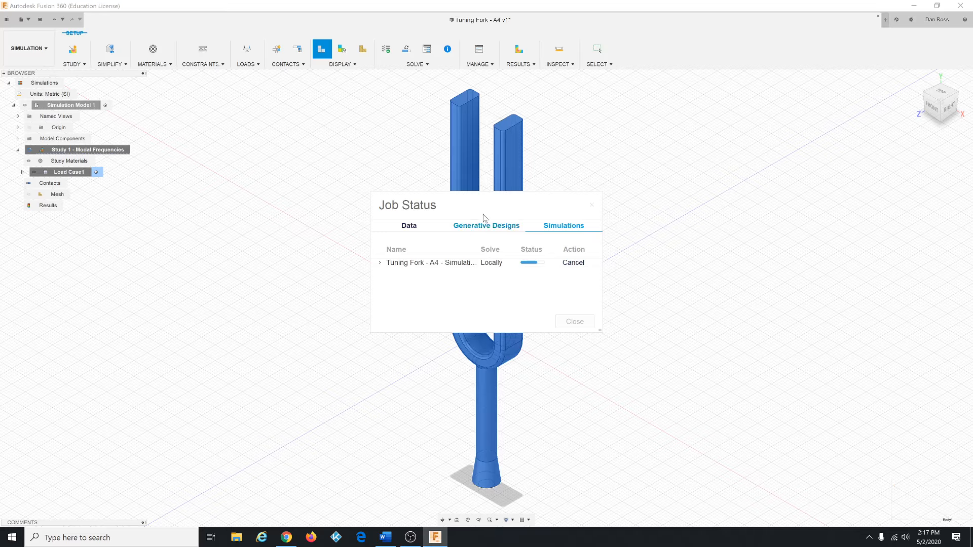
drag(483, 214, 399, 208)
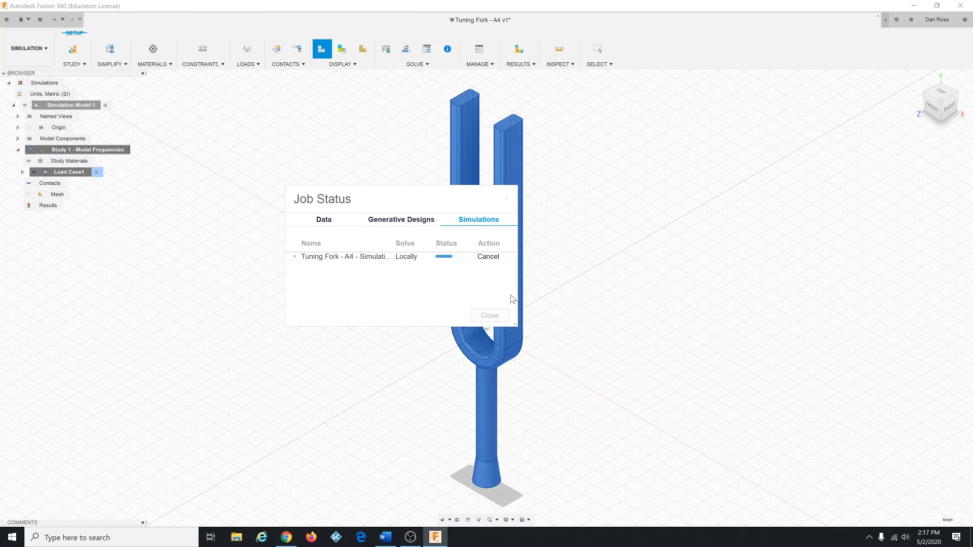
Step: Monitor the local solve's job status, then review the list of computed mode frequencies
drag(525, 324, 698, 309)
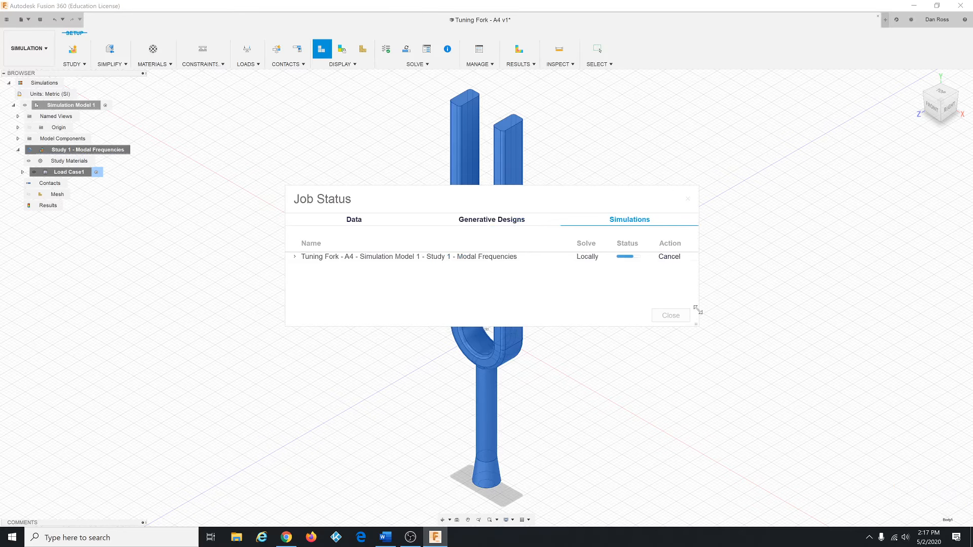
drag(461, 192, 422, 201)
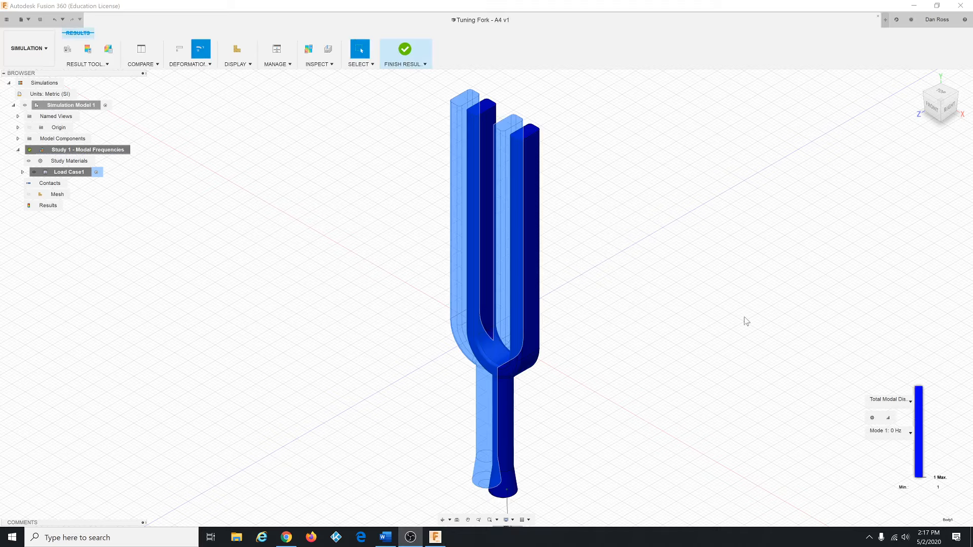
click(911, 434)
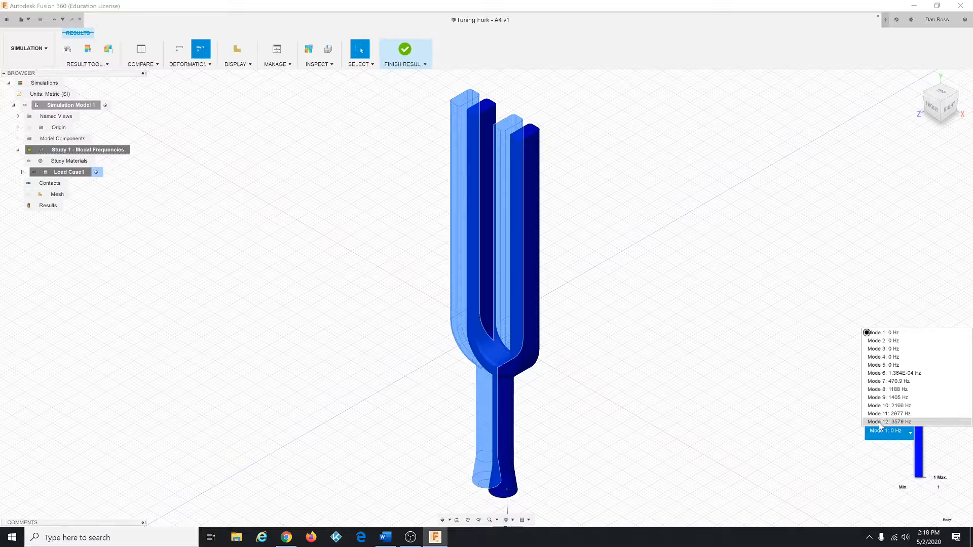
click(741, 367)
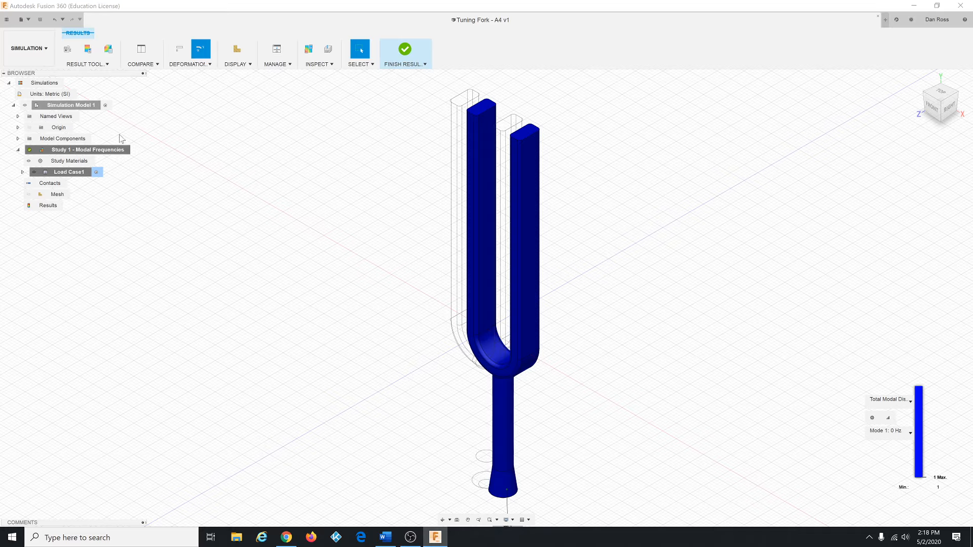
Step: Animate the mode shape with two-way motion at Fastest speed
click(98, 65)
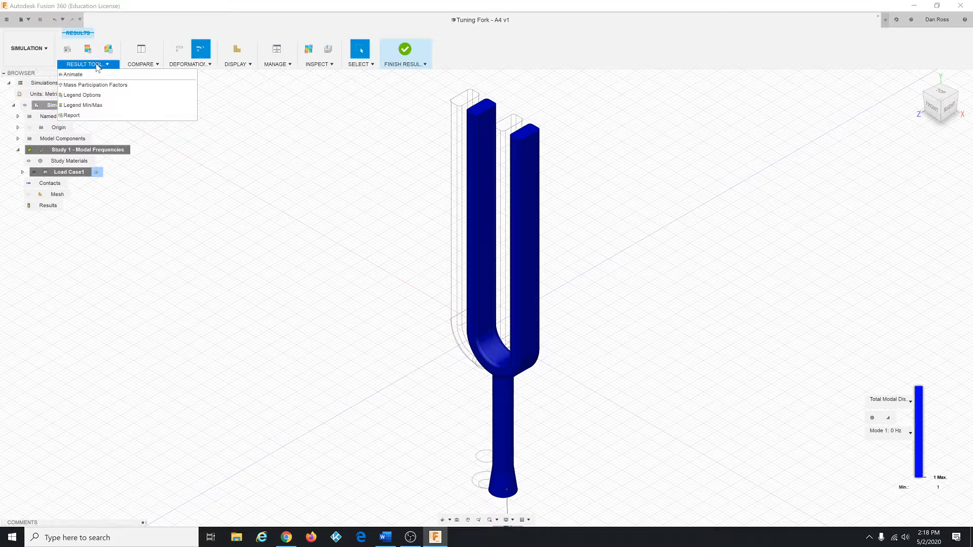
click(92, 74)
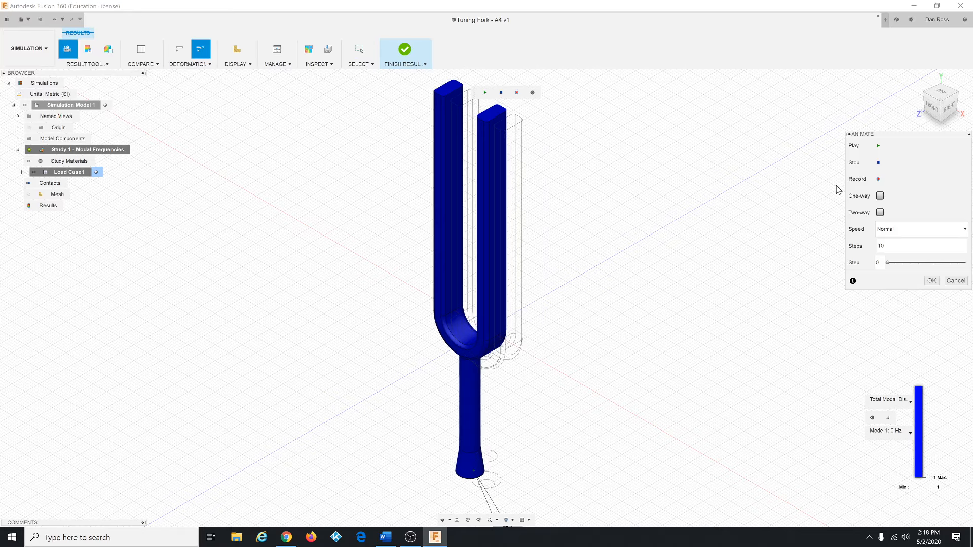
click(880, 212)
click(918, 230)
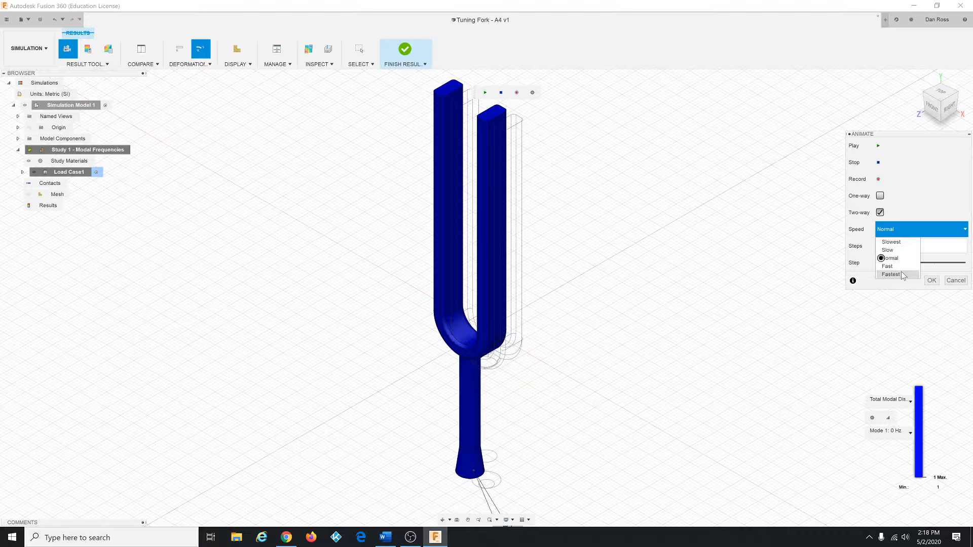
click(902, 271)
click(879, 147)
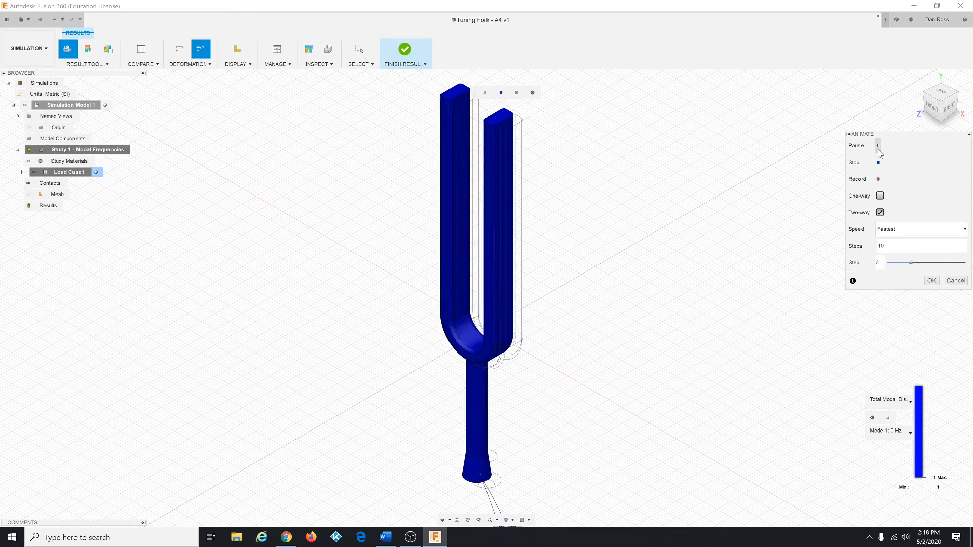
Step: Step through the animated mode shapes for modes 2 to 6
click(911, 432)
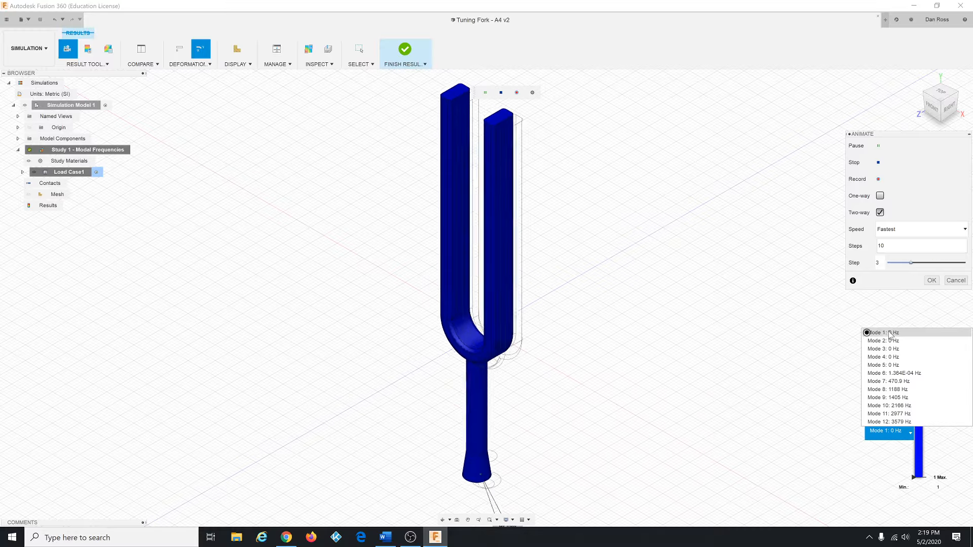
click(888, 341)
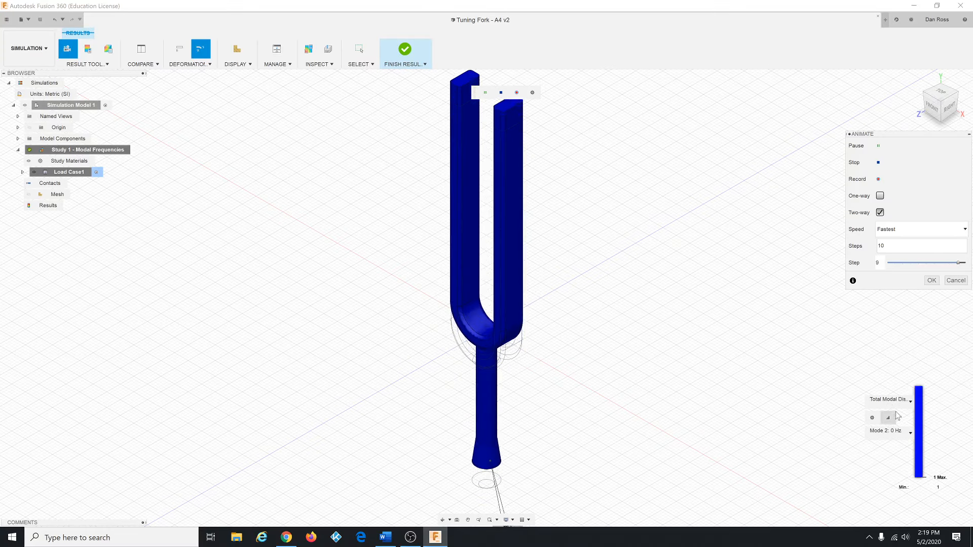
click(911, 433)
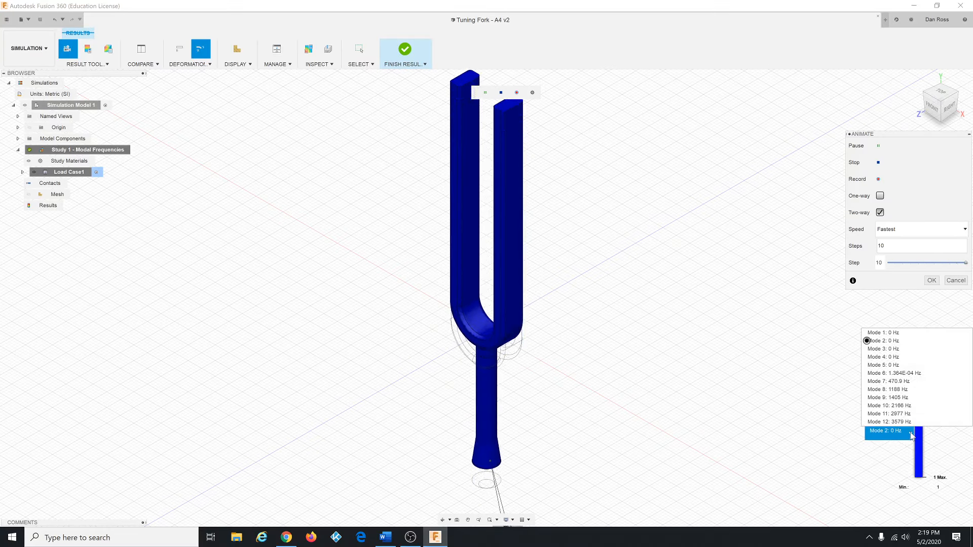
click(894, 350)
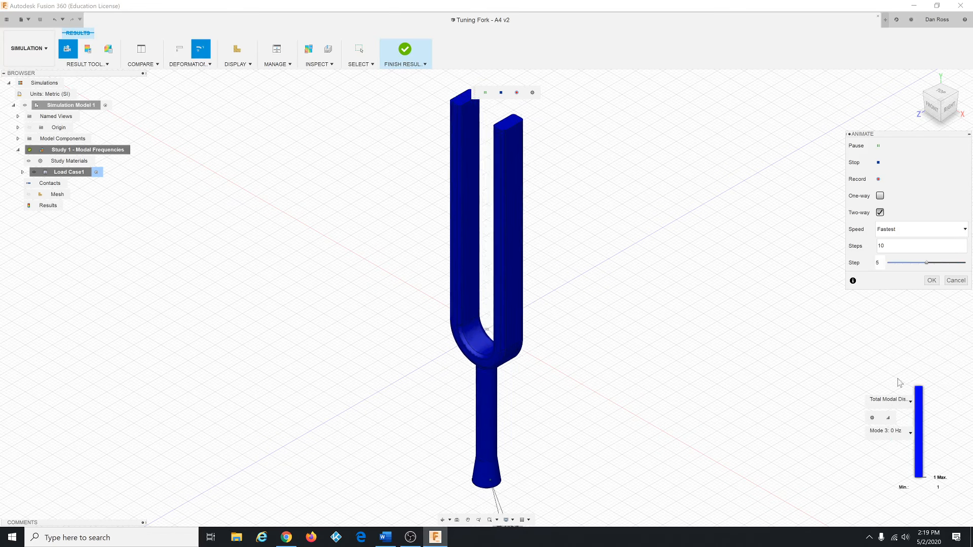
click(911, 433)
click(890, 360)
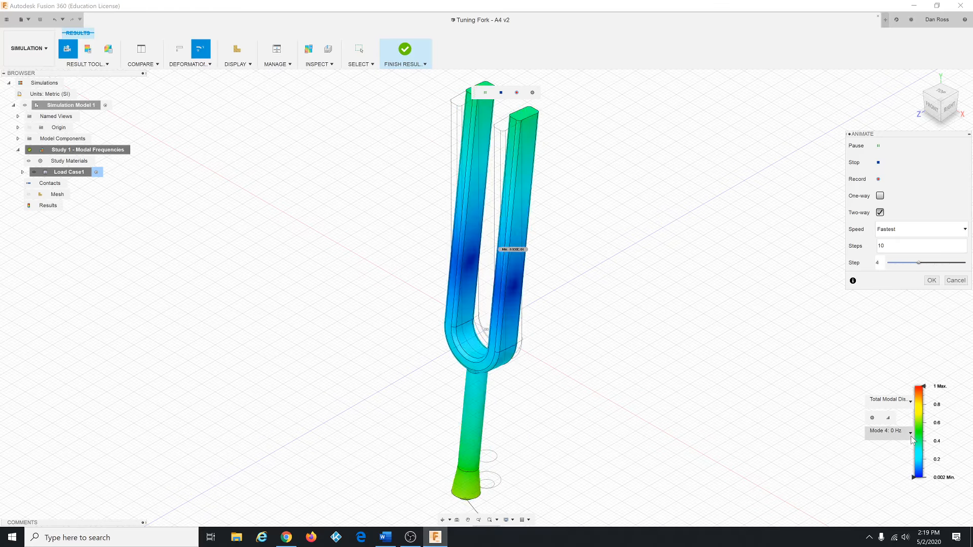
click(911, 434)
click(888, 365)
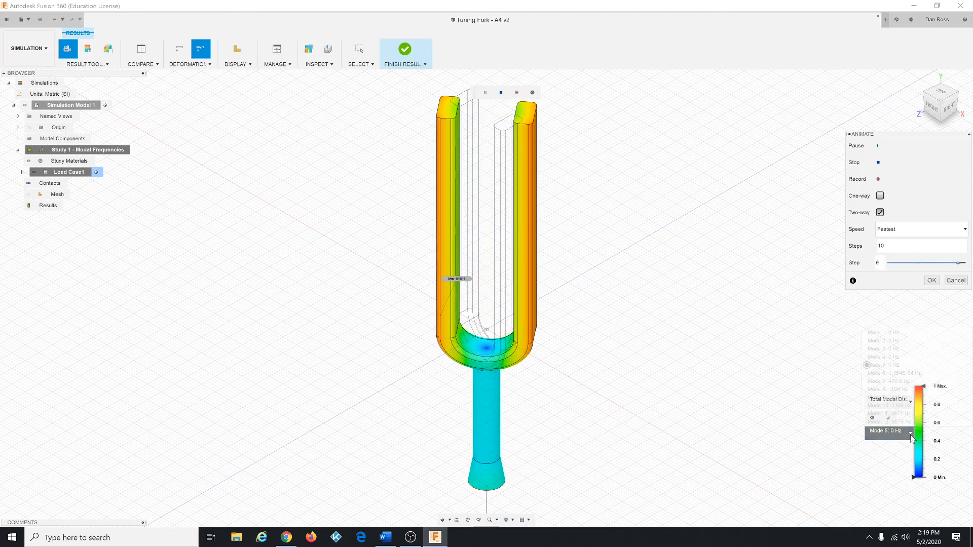
click(911, 434)
click(886, 376)
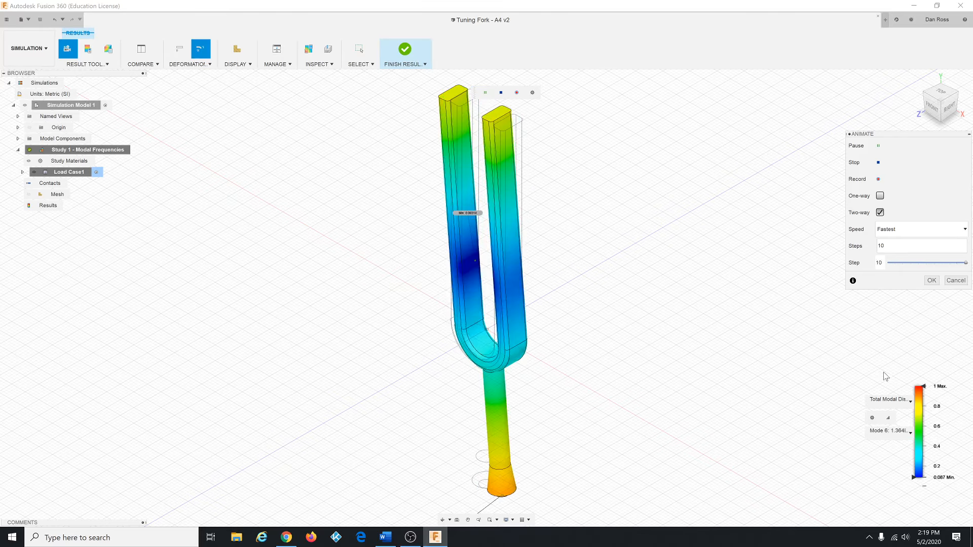
Step: Compare the animated mode shapes of modes 7, 8 and 10, returning to mode 7
click(911, 434)
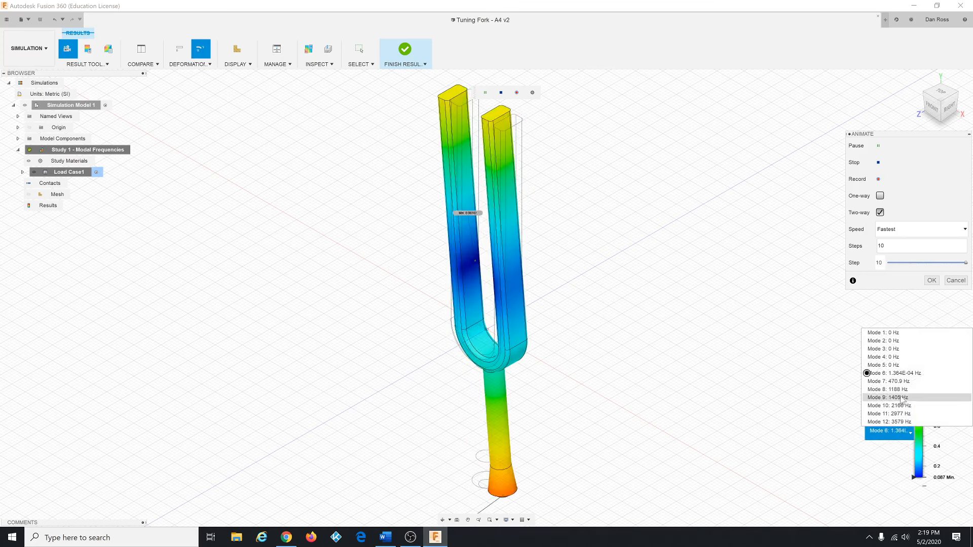
click(901, 381)
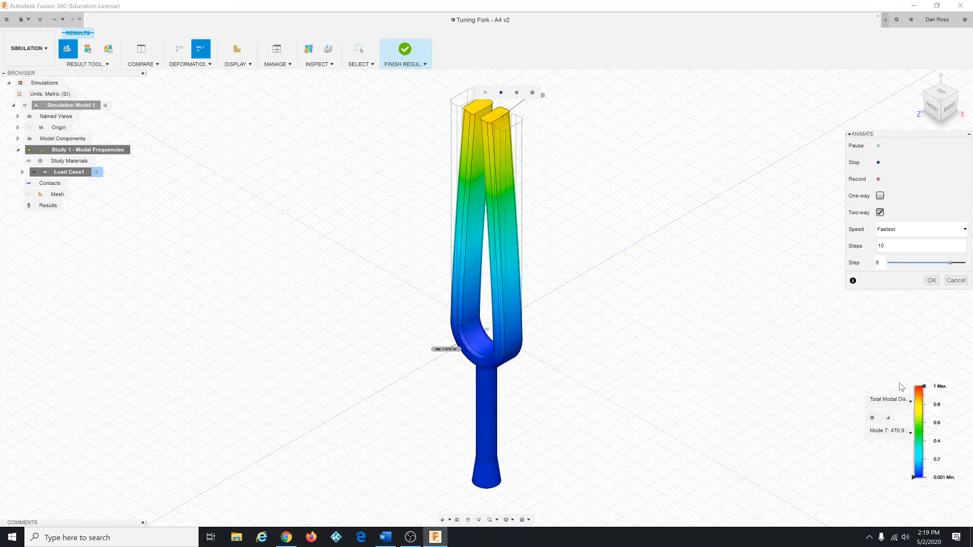
click(910, 433)
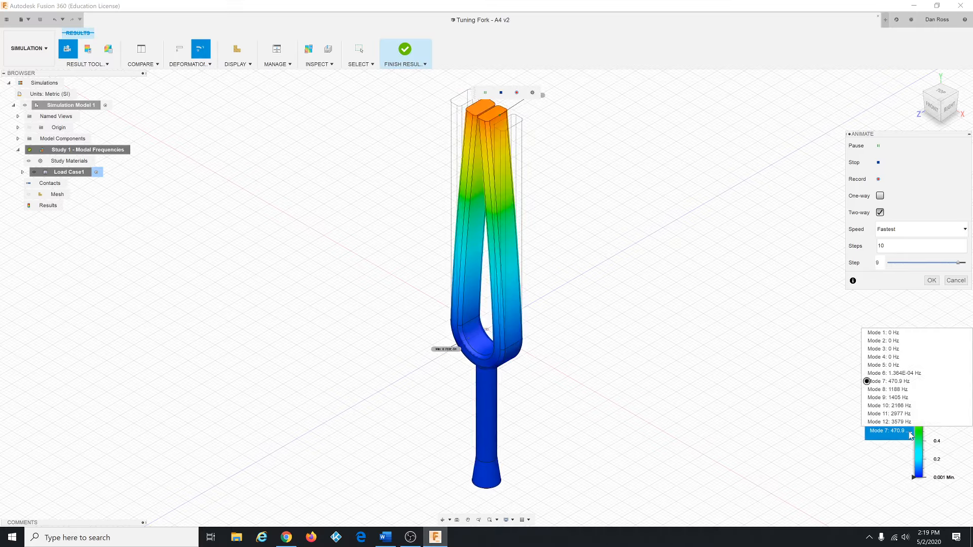
click(895, 390)
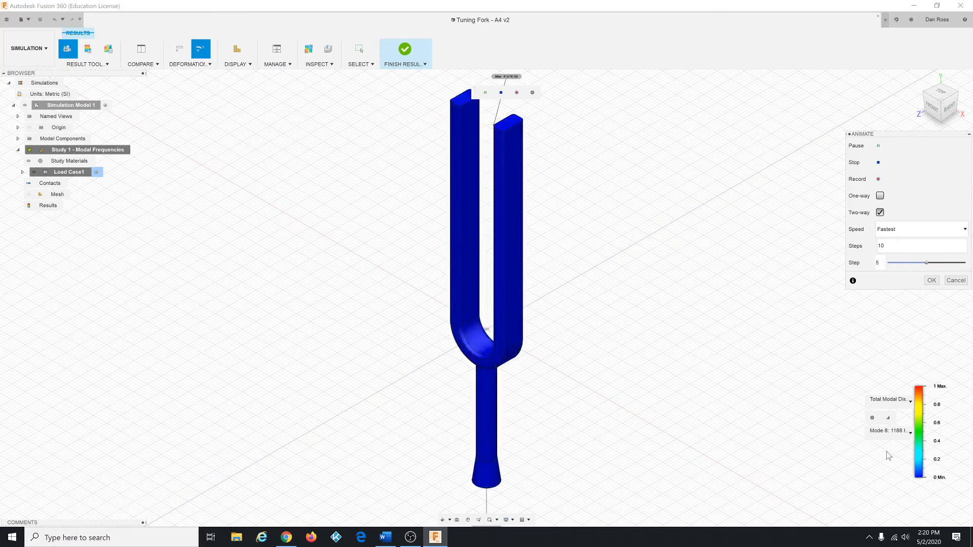
click(911, 433)
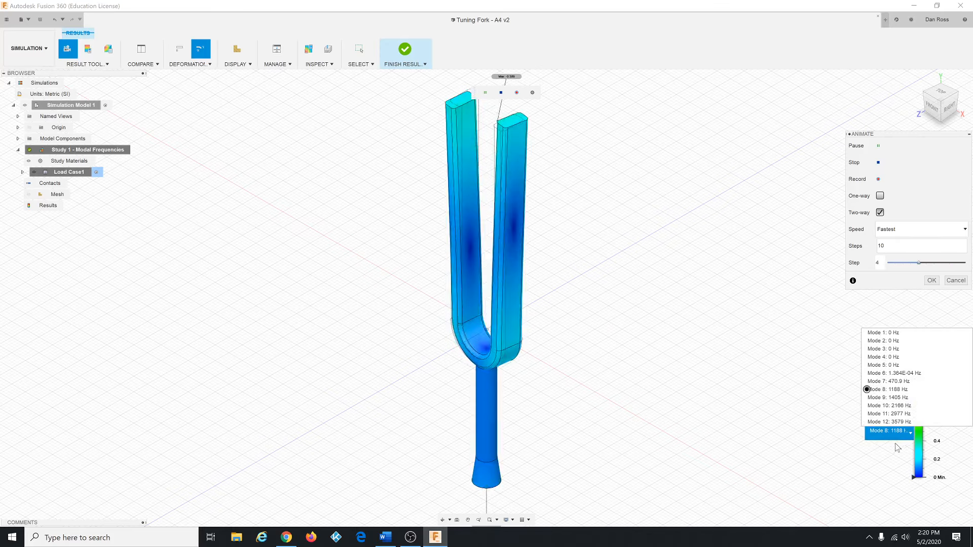
click(886, 405)
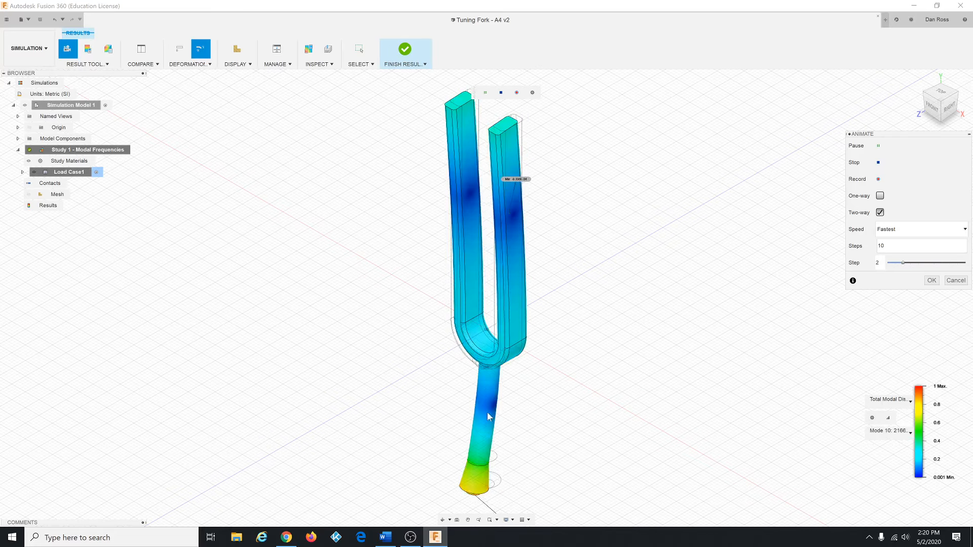
click(912, 434)
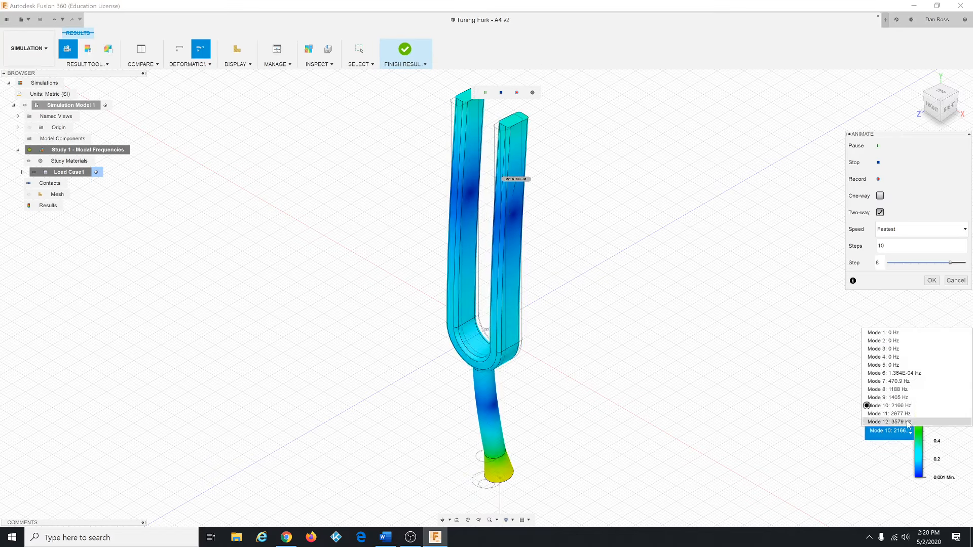
click(900, 382)
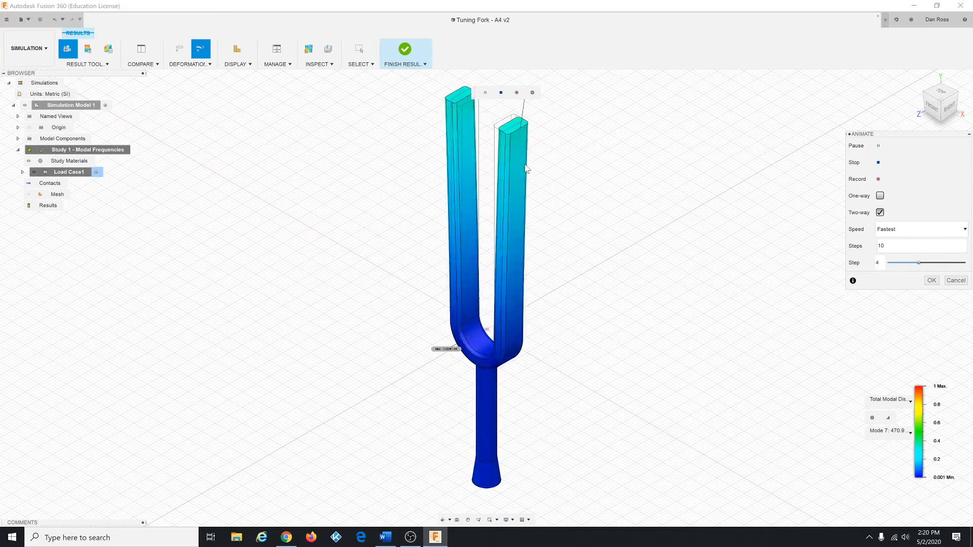
Step: Cancel the animation and finish the results view
click(889, 431)
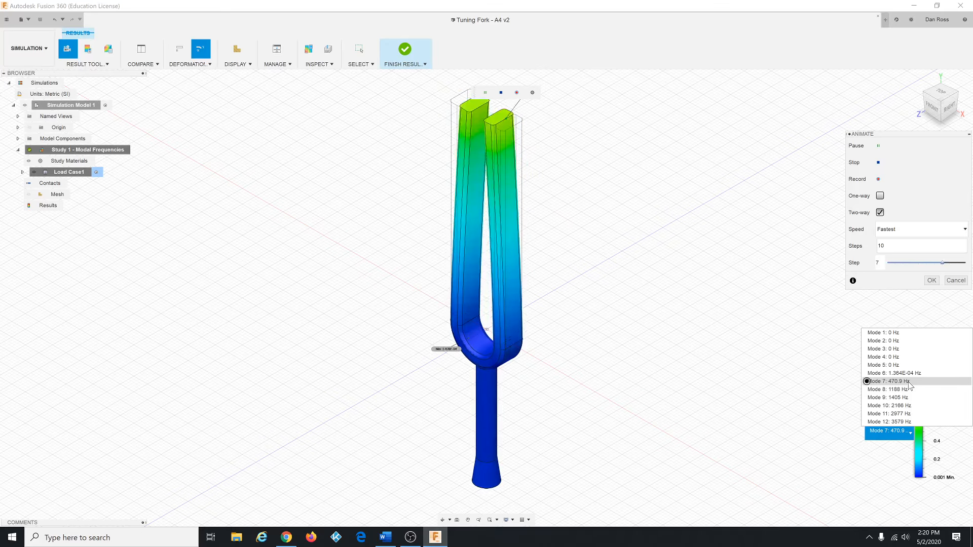
click(798, 373)
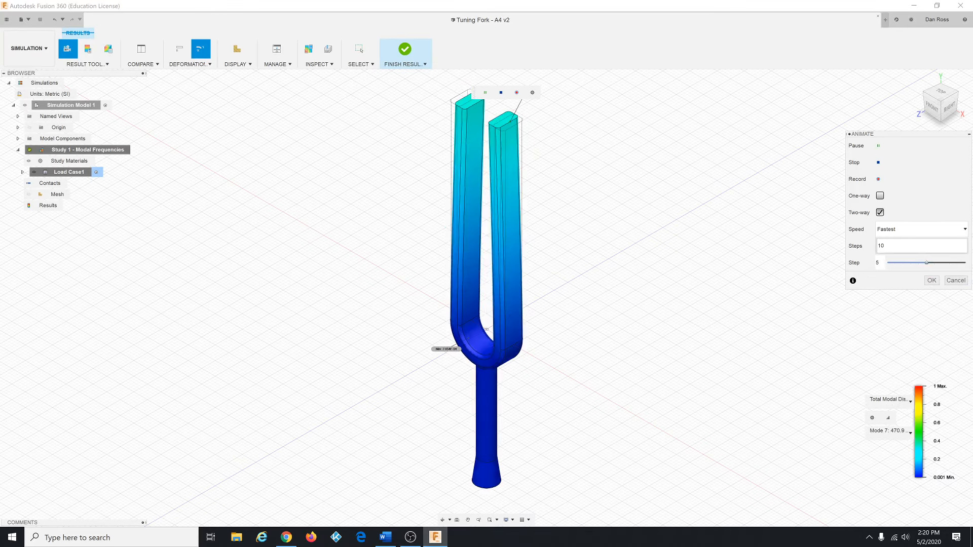
click(956, 281)
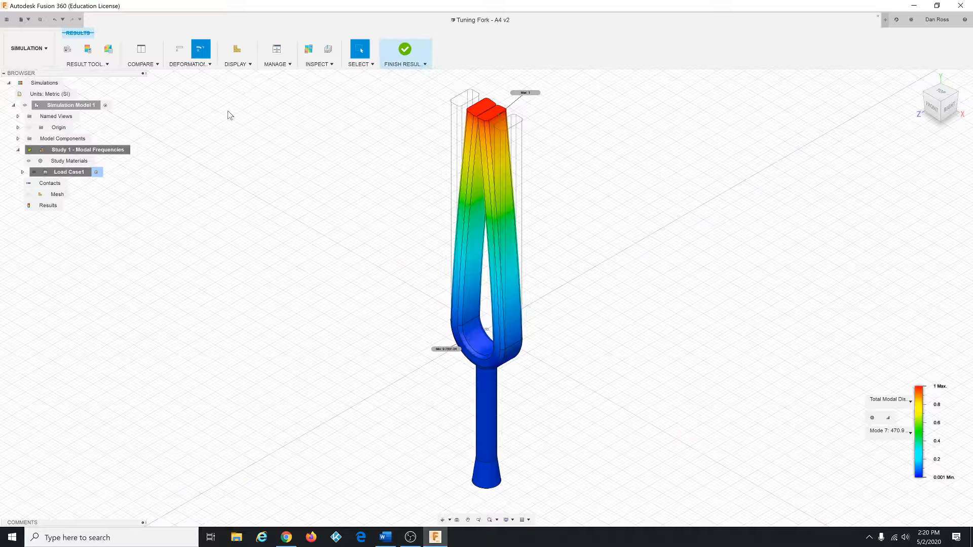
click(406, 52)
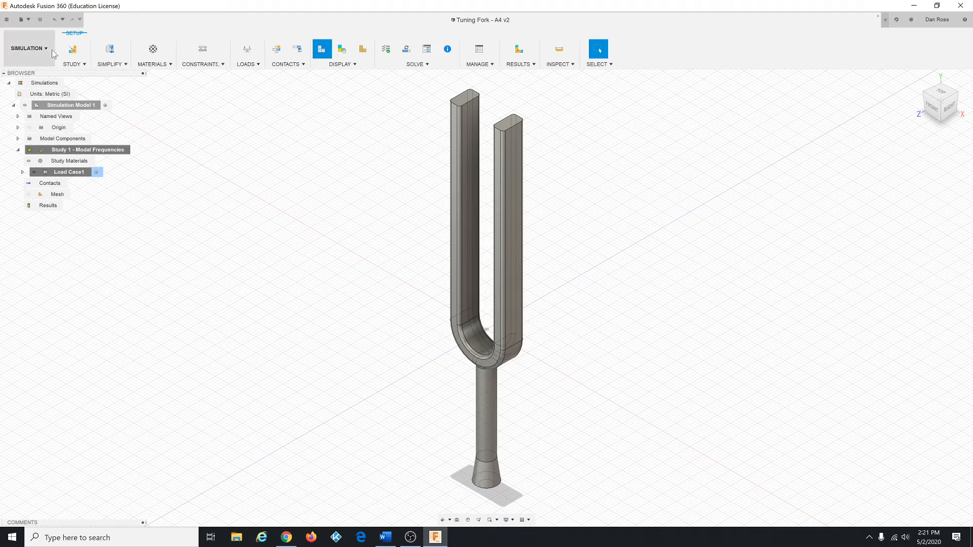
Step: Measure the length of the right tine's vertical edge
click(117, 64)
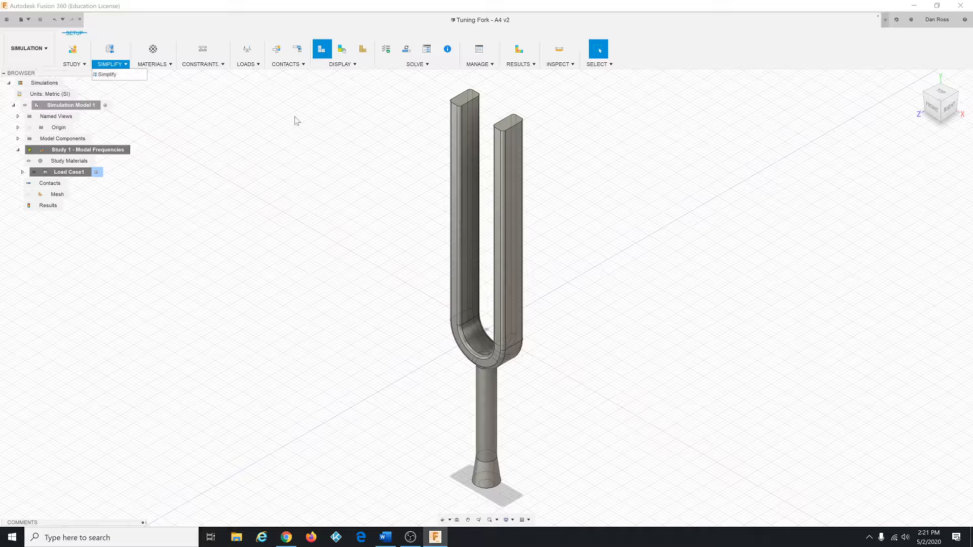
click(558, 65)
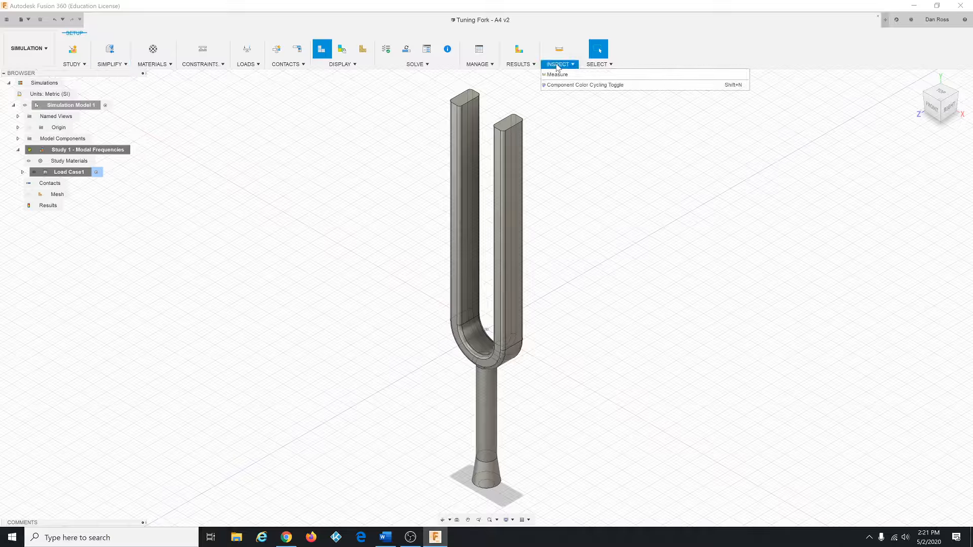
click(558, 75)
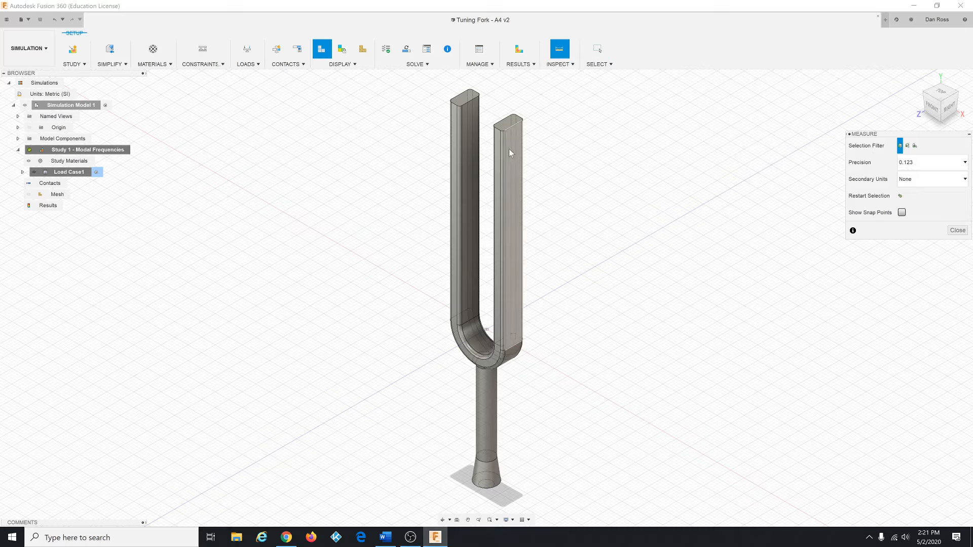
click(505, 156)
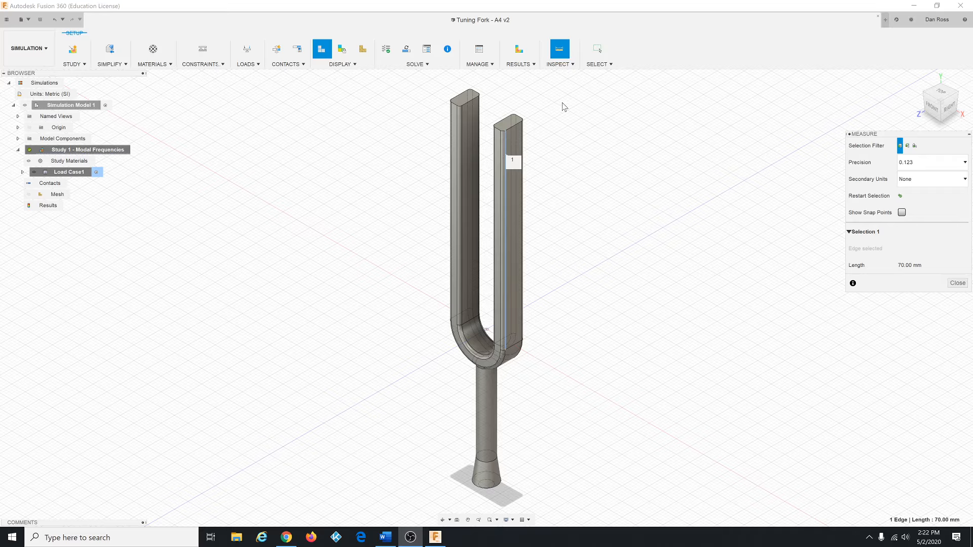
click(958, 283)
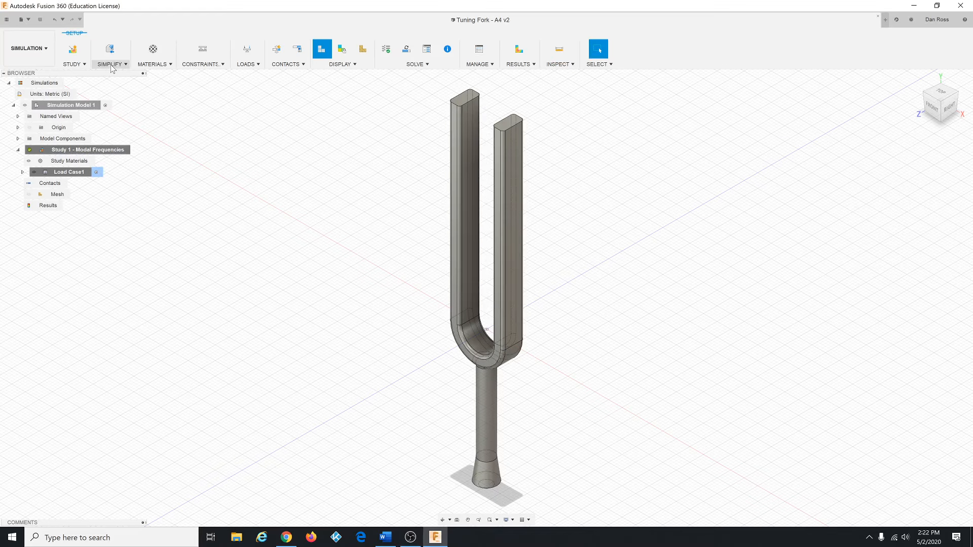
Step: In the Simplify environment, select the top faces of both tines and Press Pull them 5 mm
click(112, 66)
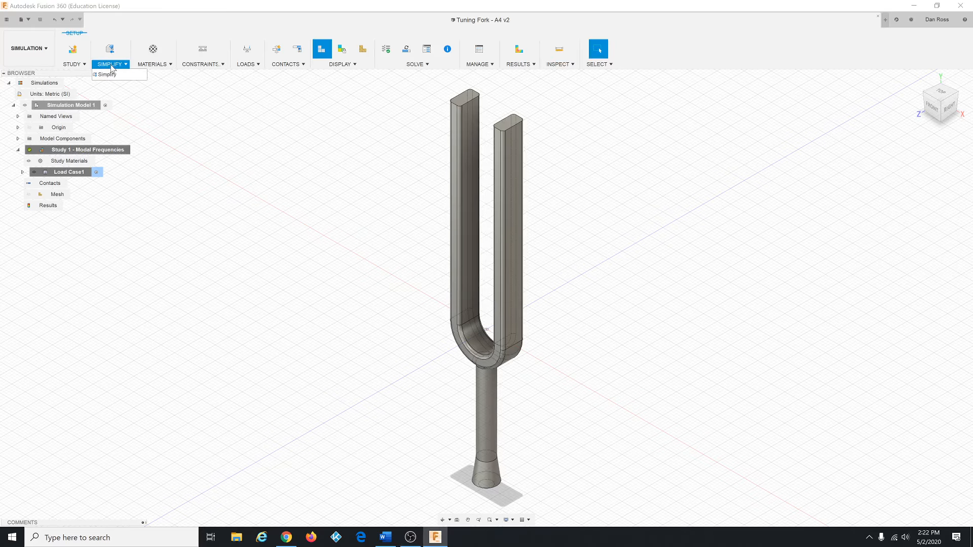
click(114, 76)
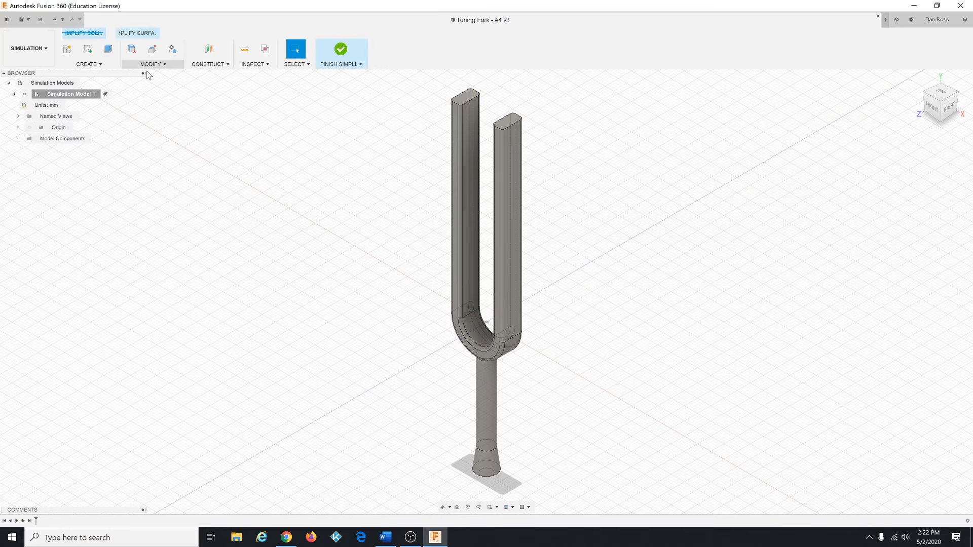
click(465, 101)
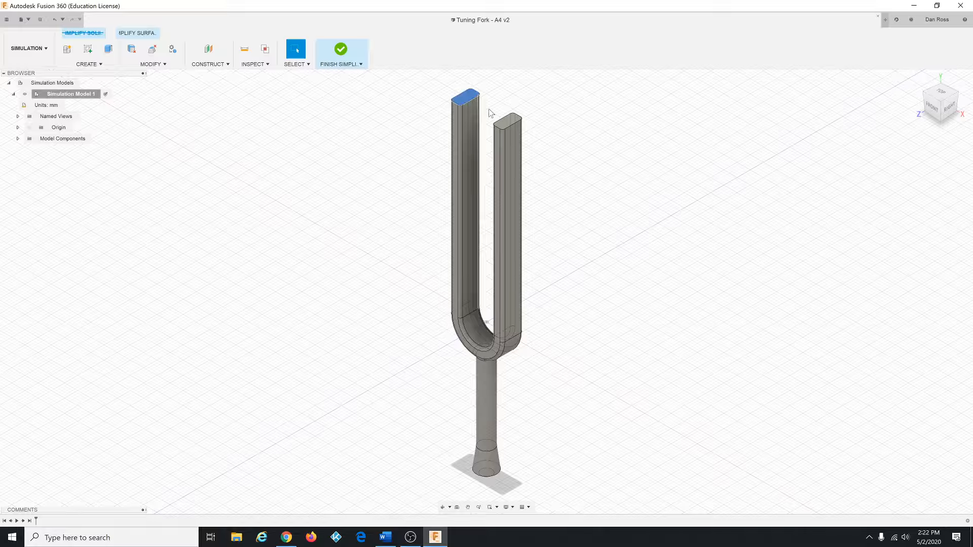
click(507, 120)
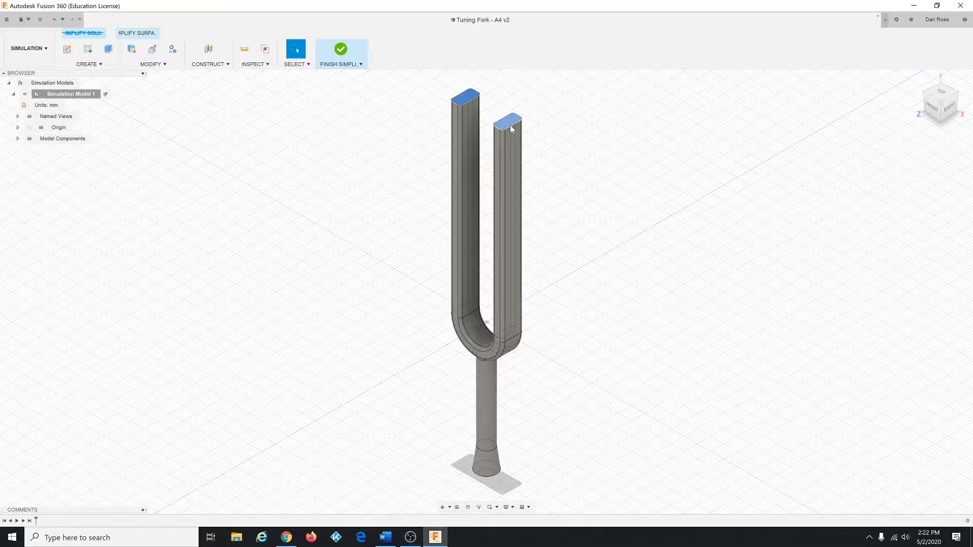
right_click(573, 174)
click(585, 178)
right_click(585, 178)
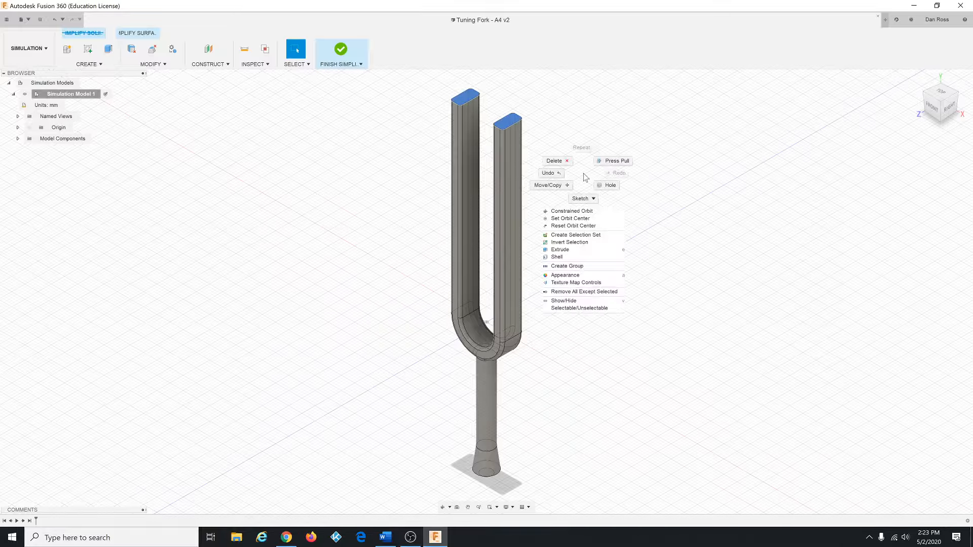
click(612, 161)
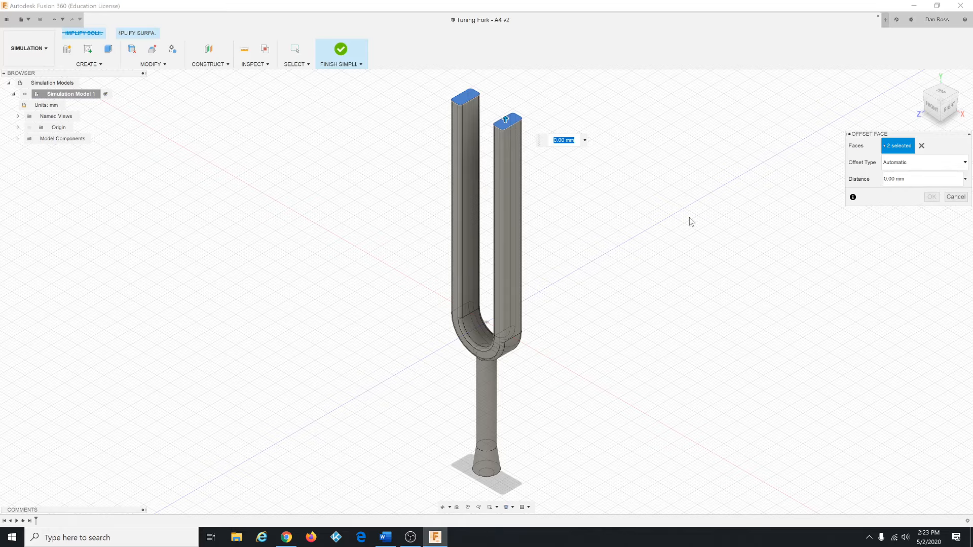
text(5)
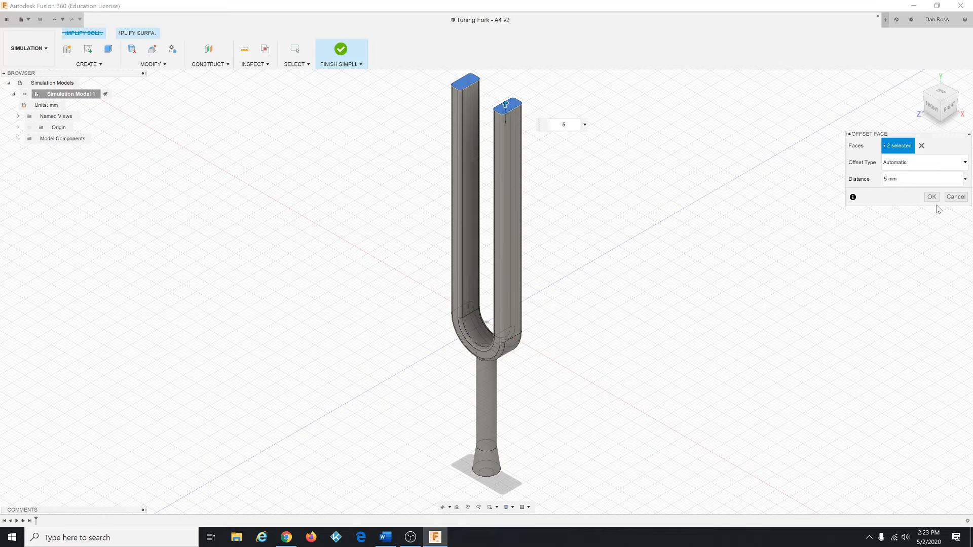
click(932, 198)
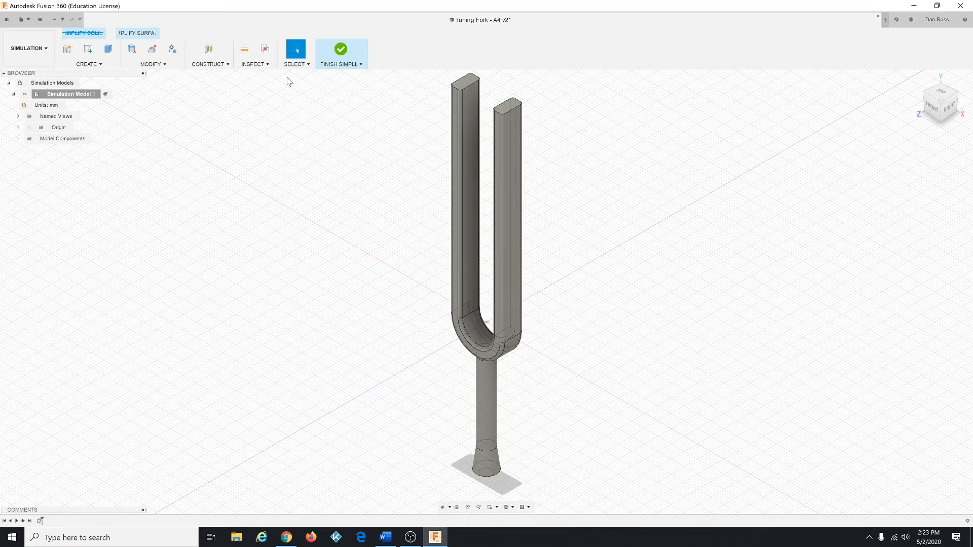
Step: Measure the lengthened right tine's vertical edge and close the Measure tool
click(262, 66)
click(263, 74)
click(505, 151)
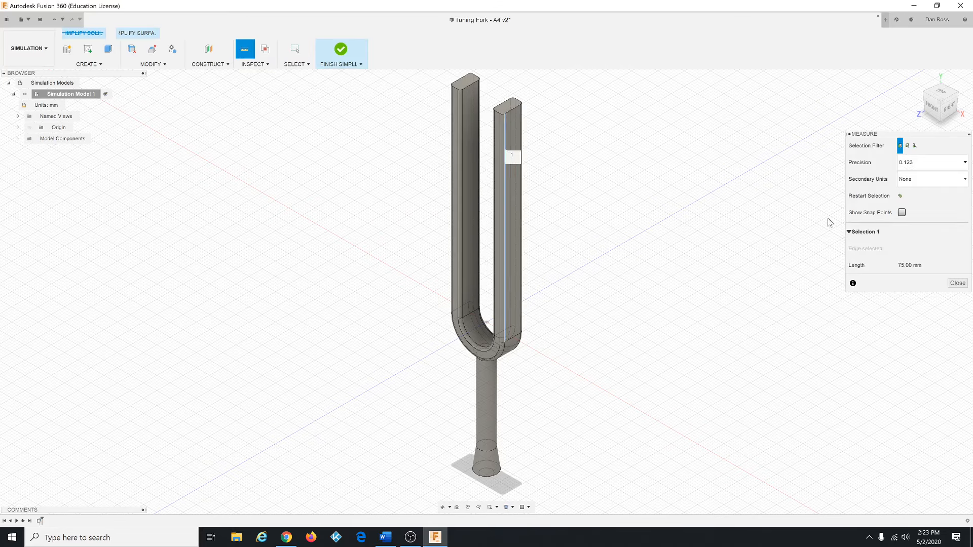
click(960, 284)
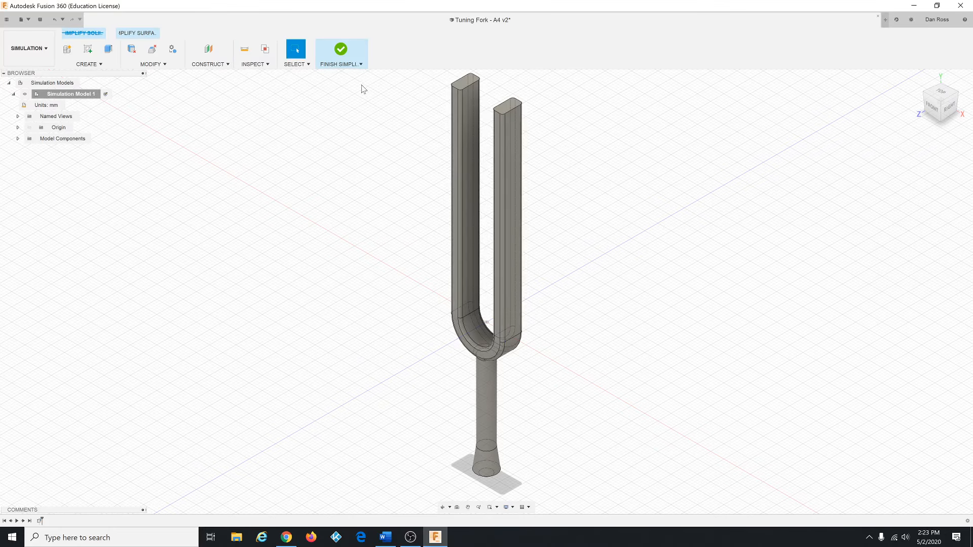
Step: Finish simplifying and solve the modal frequency study locally
click(341, 51)
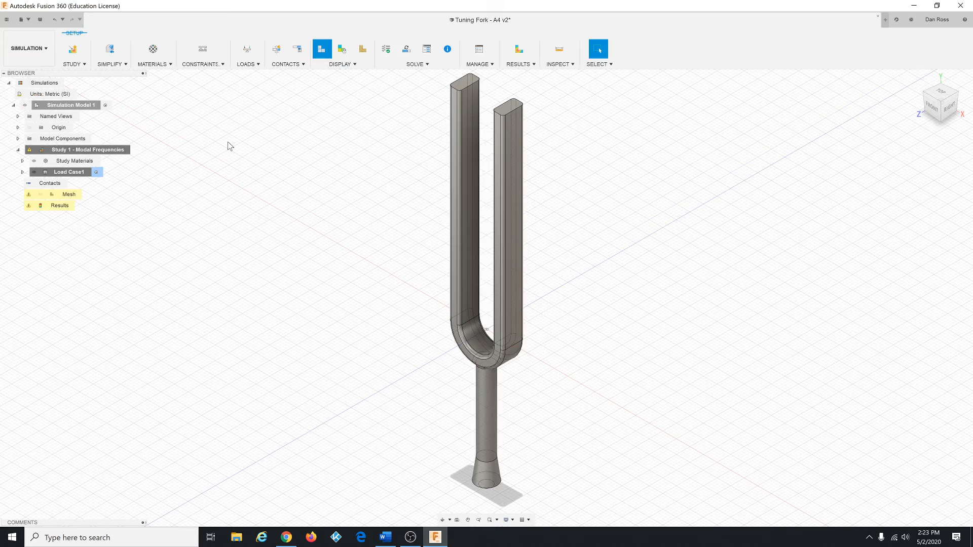
click(407, 49)
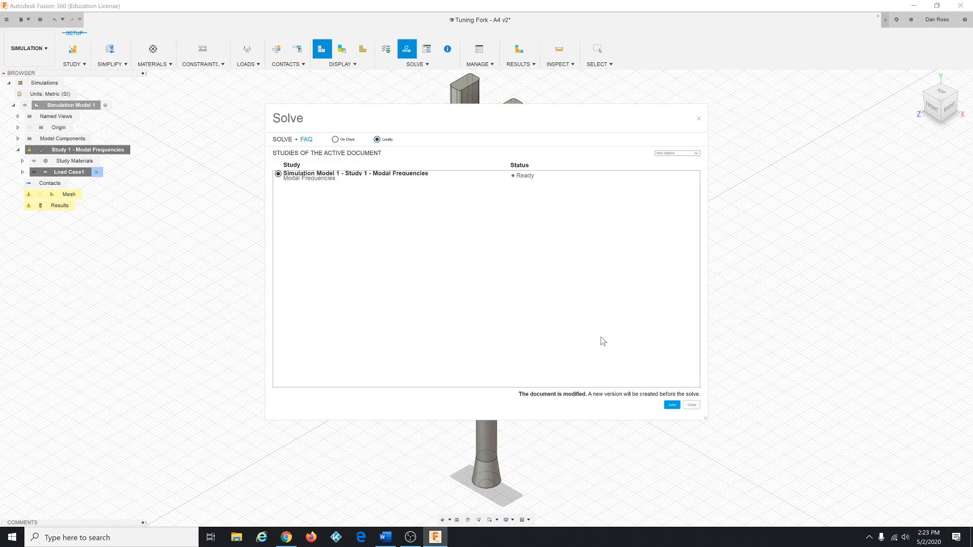
click(674, 405)
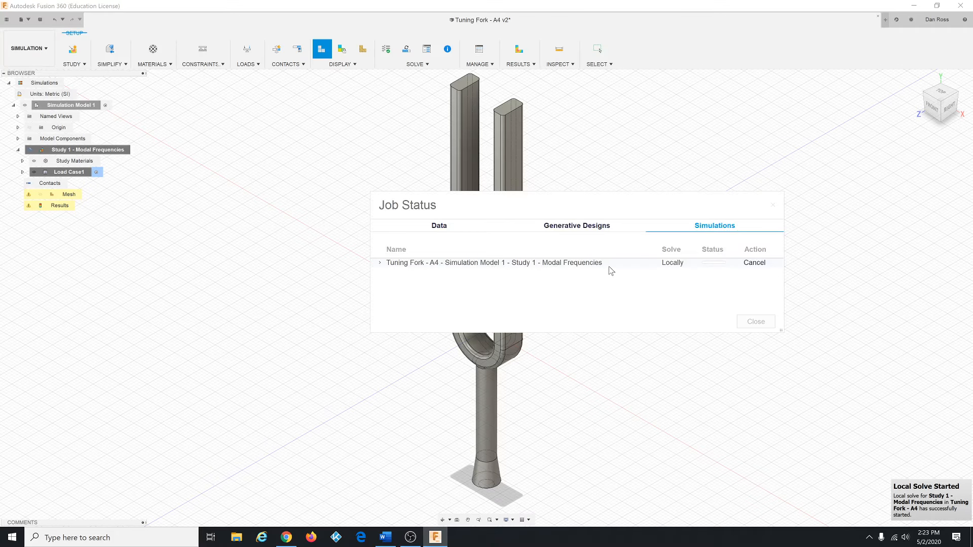
drag(609, 208, 511, 210)
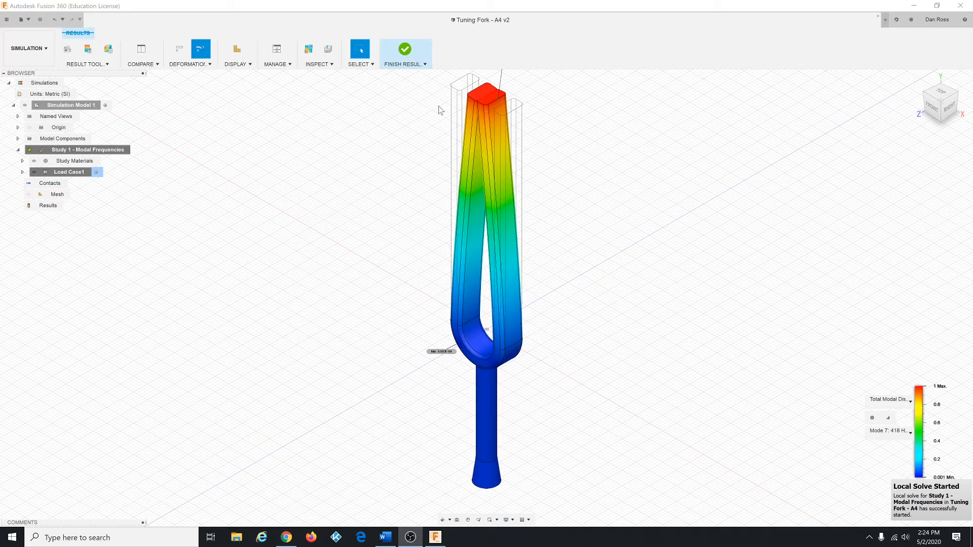
Step: Animate the mode 7 shape at Fastest speed, open the mode list, and cancel the animation
click(95, 66)
click(97, 76)
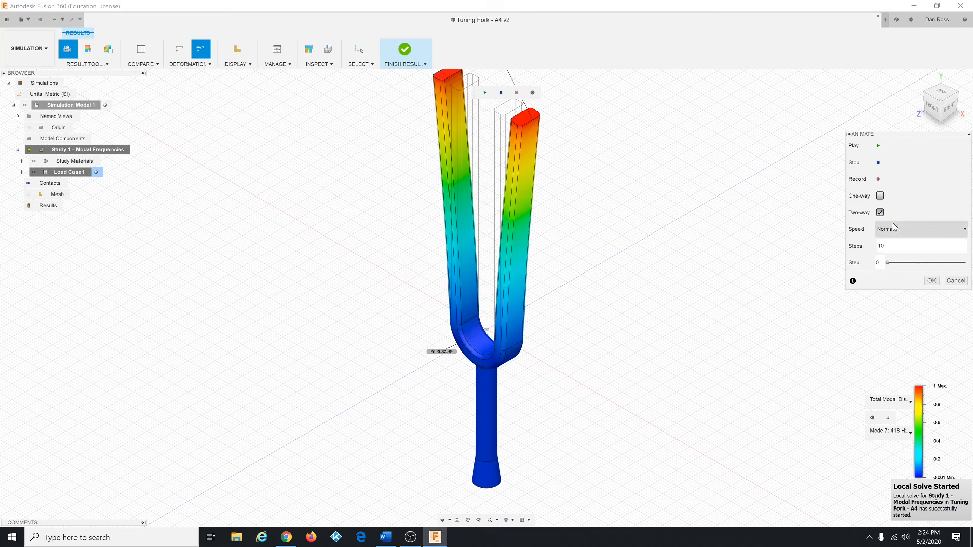
click(895, 229)
click(895, 275)
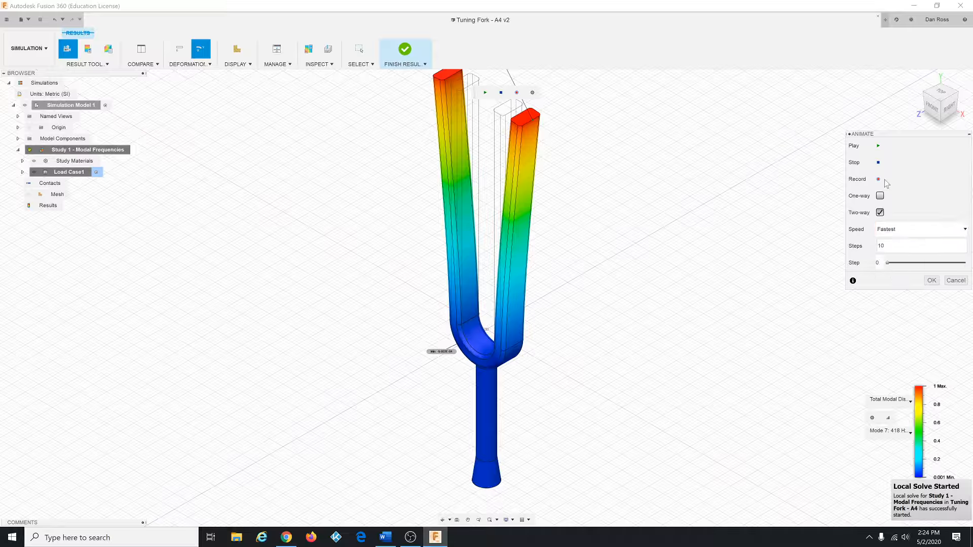
click(878, 147)
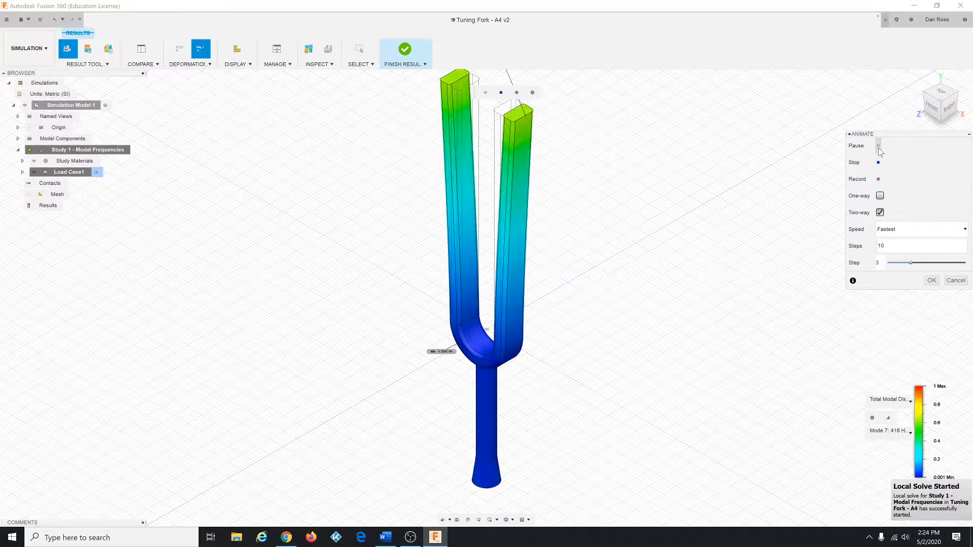
click(912, 434)
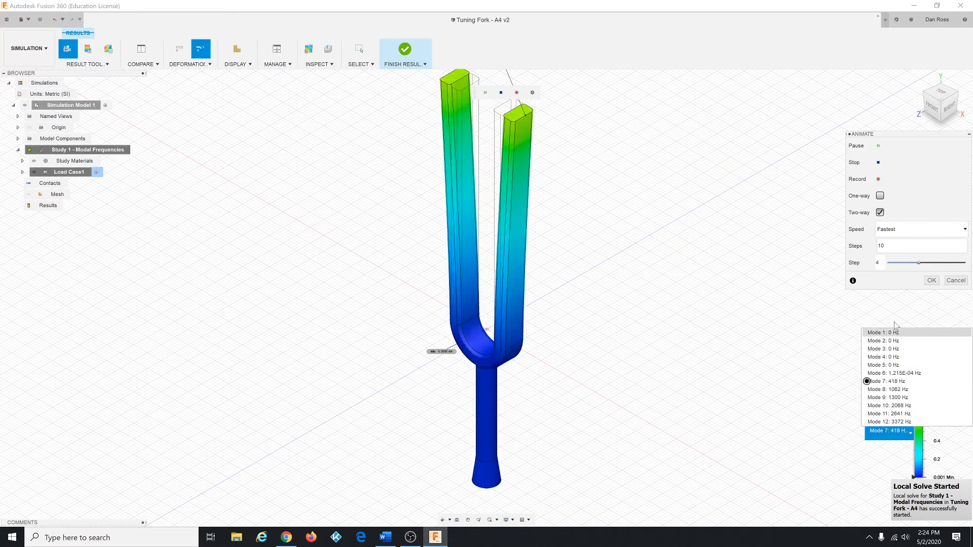
click(956, 281)
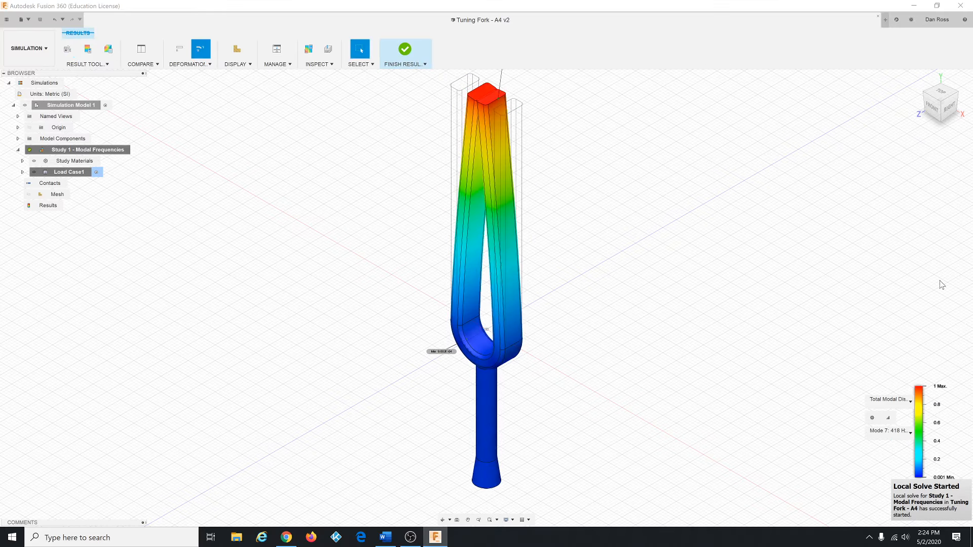
Step: Finish the results view
click(387, 538)
click(404, 51)
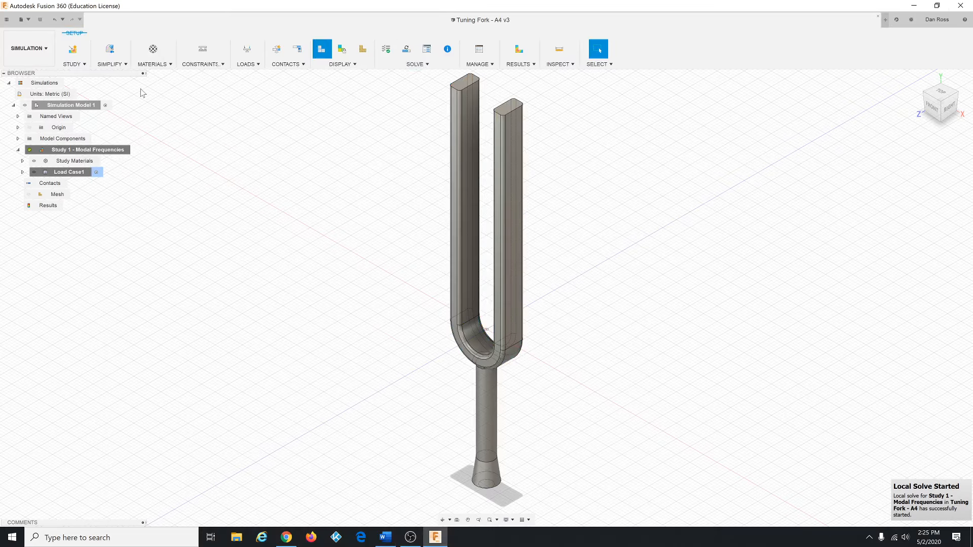
Step: Re-enter the Simplify environment and measure the right tine's vertical edge
click(111, 64)
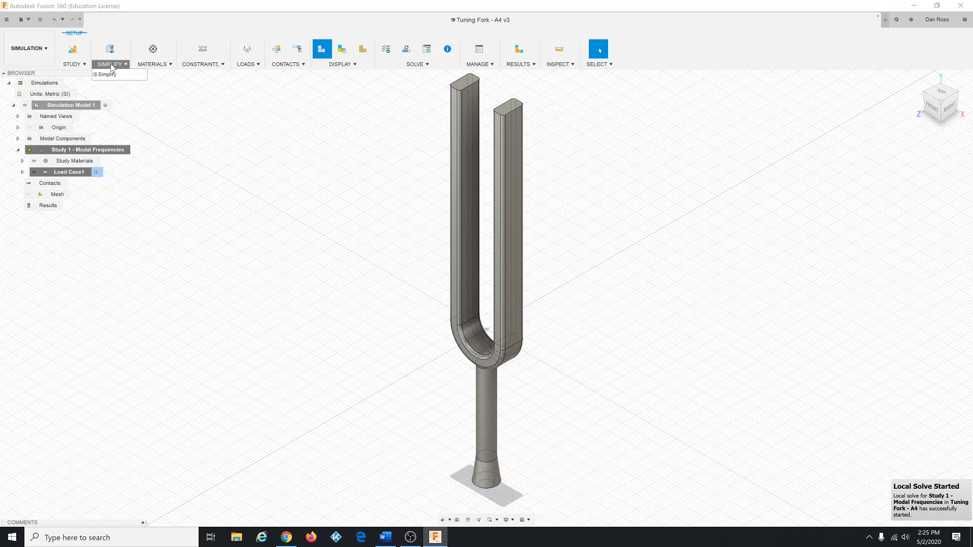
click(108, 74)
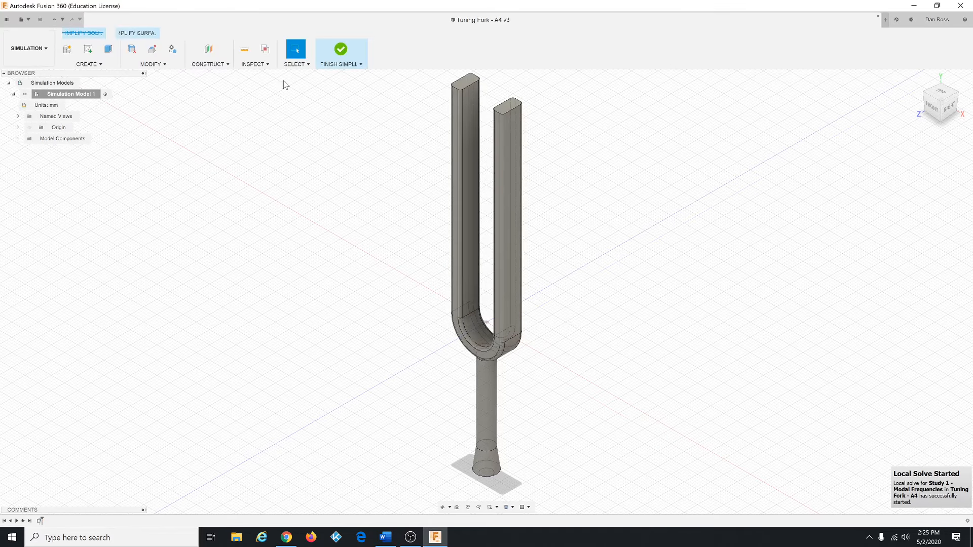
click(261, 69)
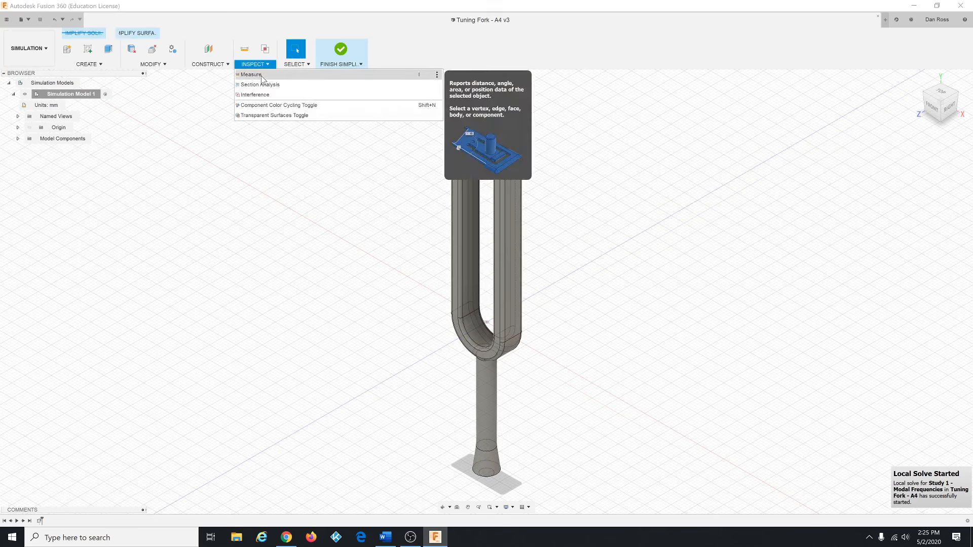
click(263, 77)
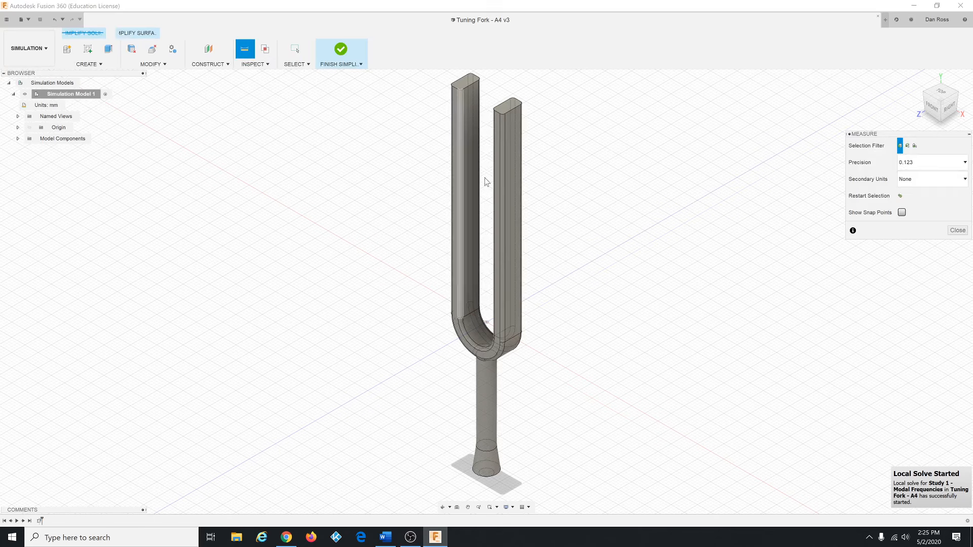
click(505, 194)
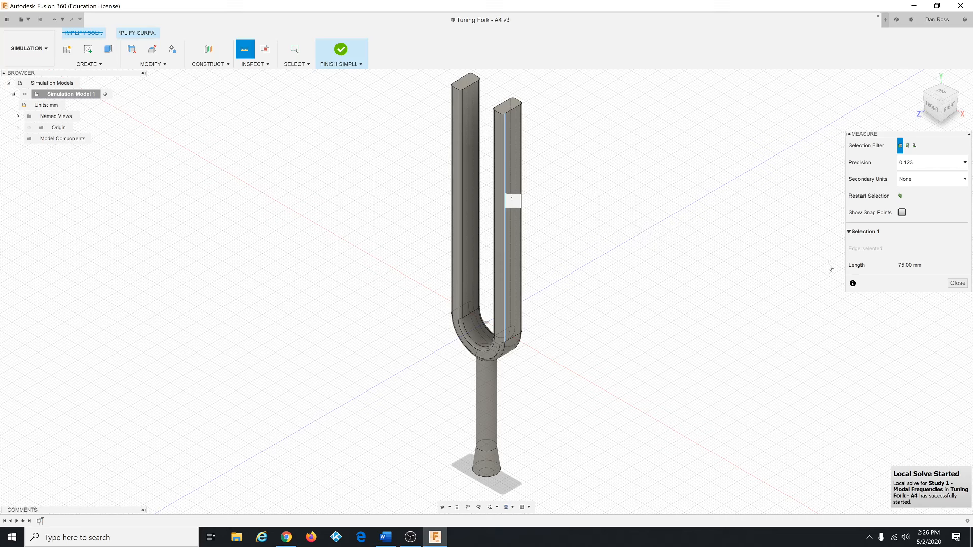
click(957, 283)
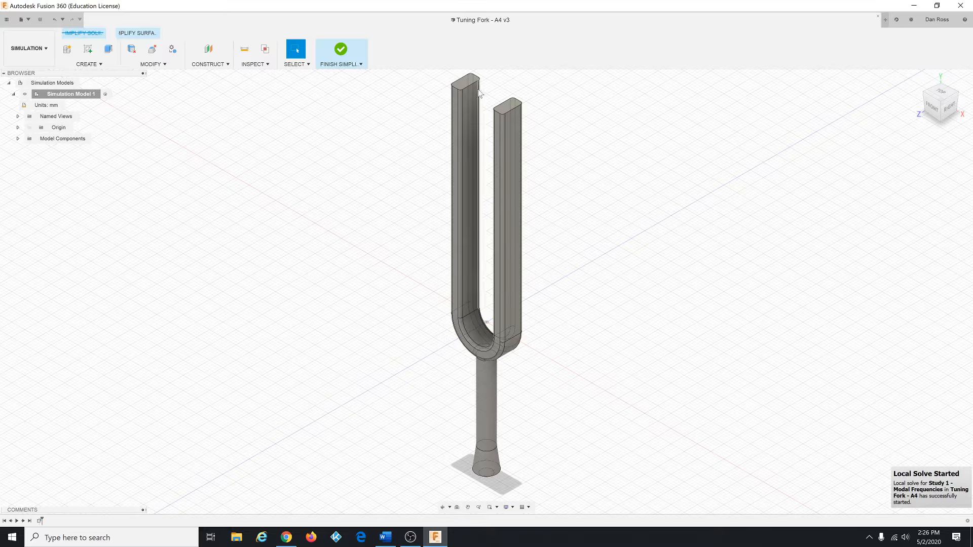
Step: Select both tine top faces and Press Pull them by 3 mm
click(508, 104)
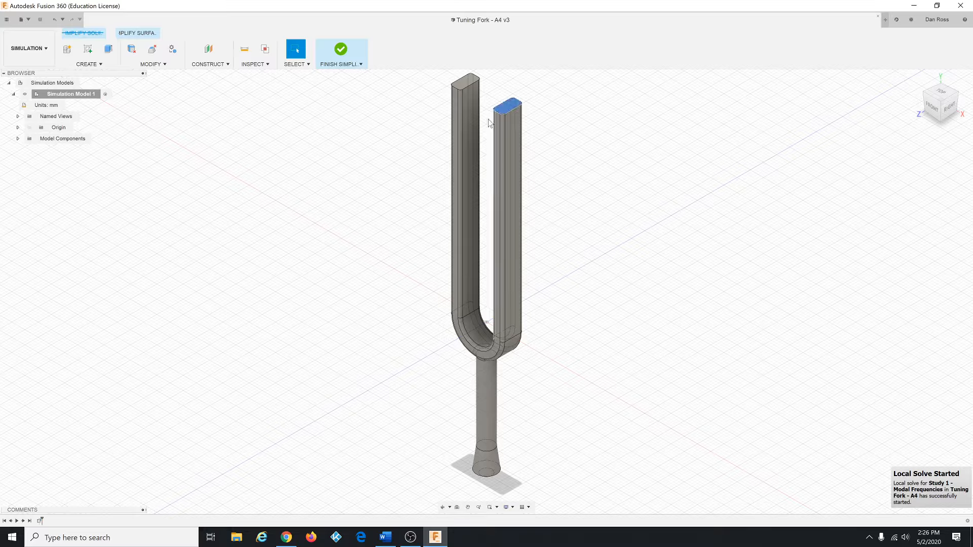
click(466, 87)
right_click(592, 169)
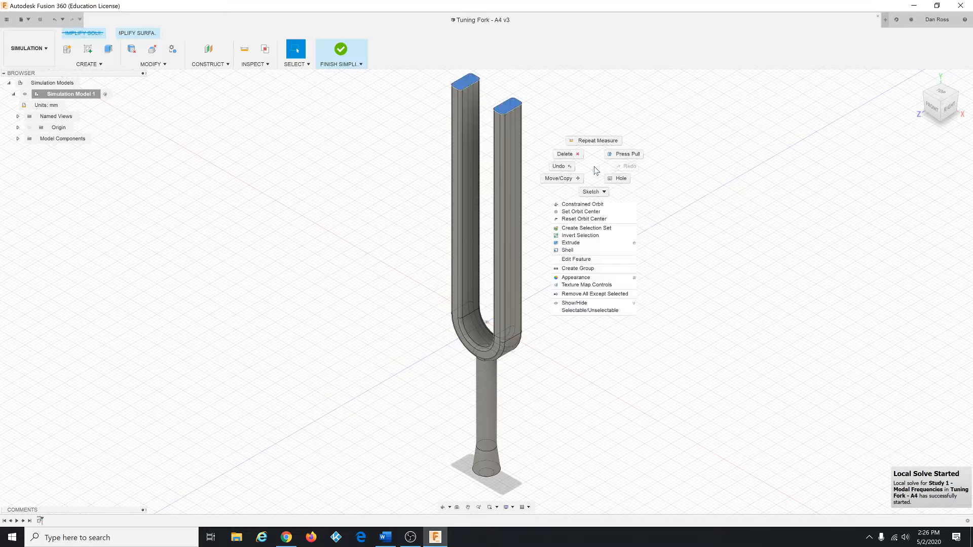
key(Escape)
key(q)
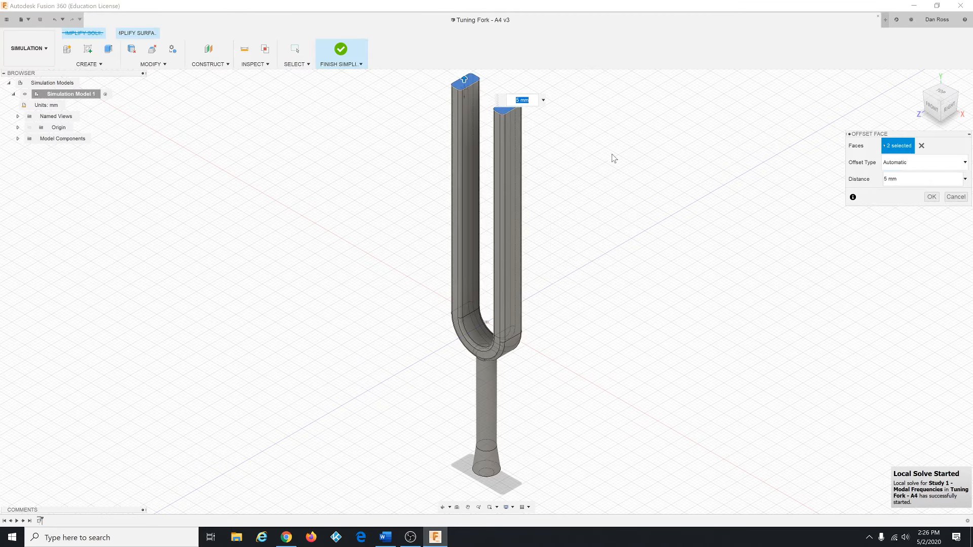
text(3)
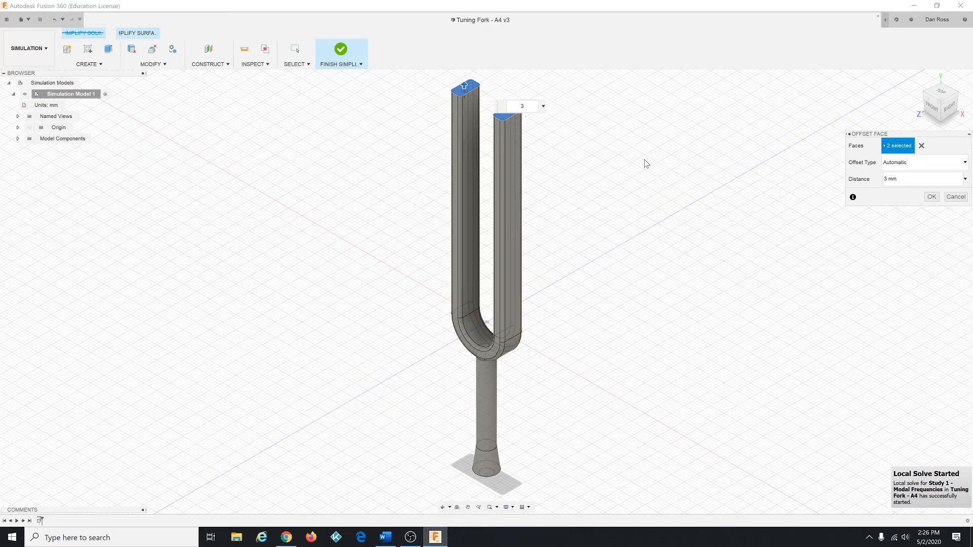
click(931, 197)
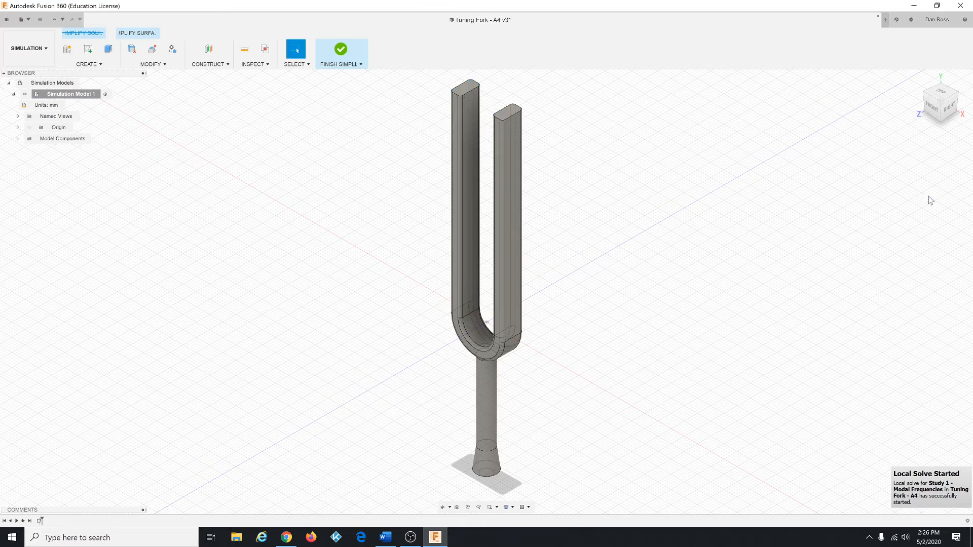
Step: Measure the right tine's vertical edge after the 3 mm adjustment
click(255, 64)
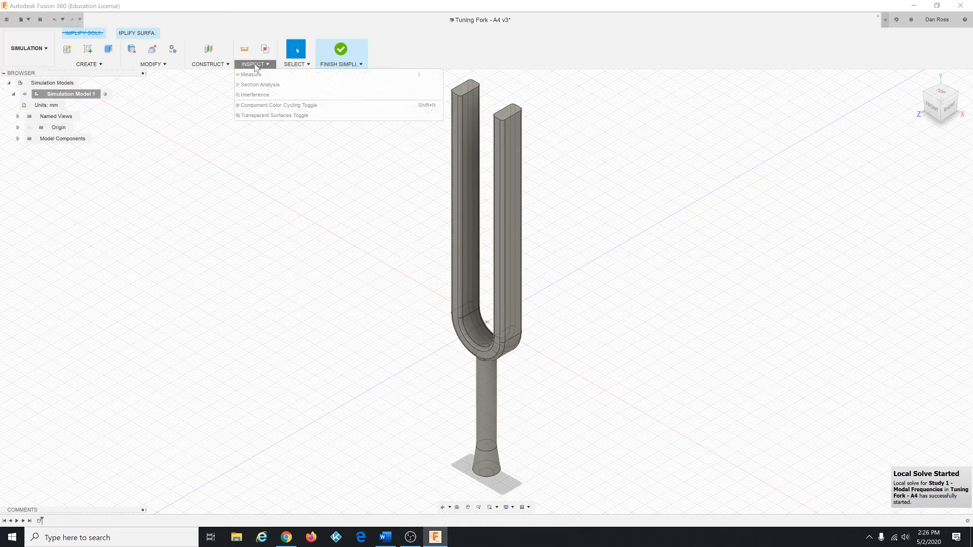
click(261, 76)
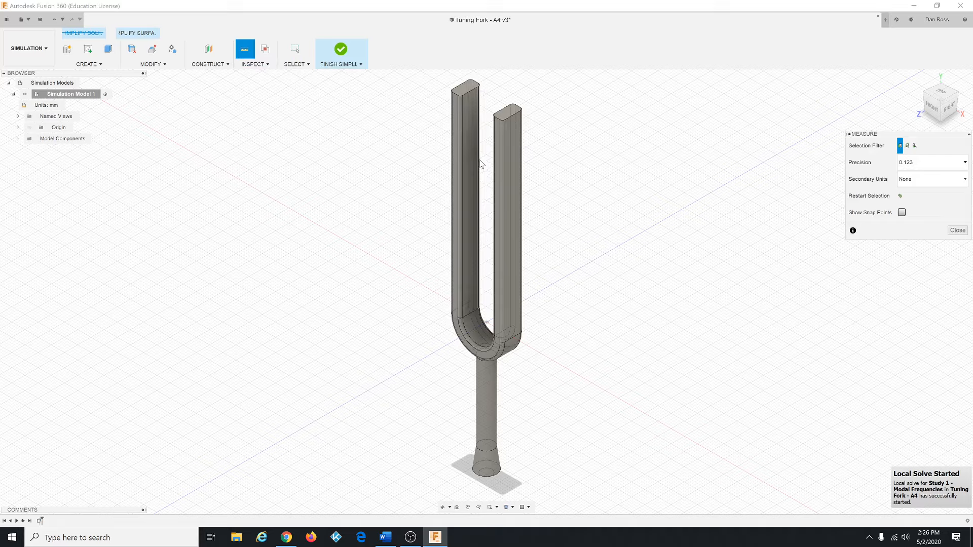
click(505, 175)
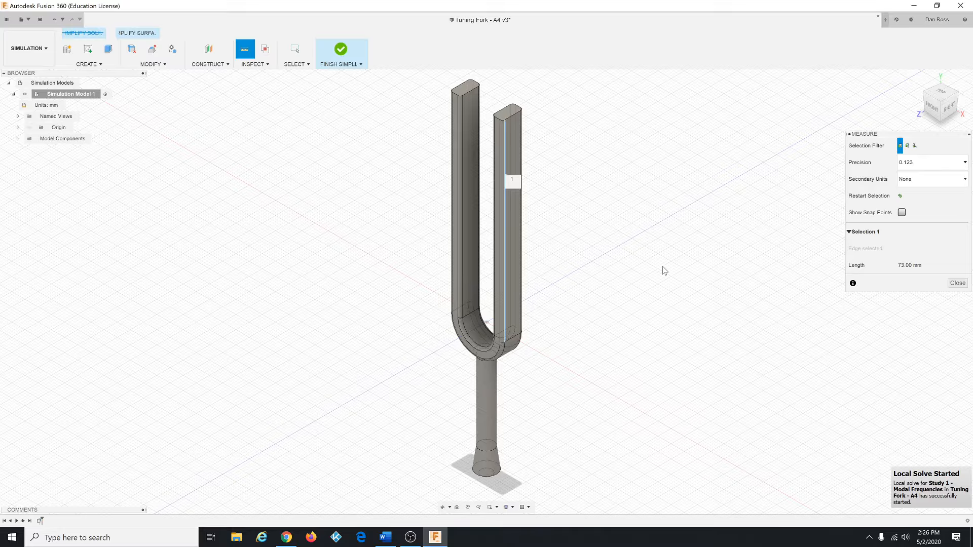
Step: Close the measurement, finish simplifying, and solve the modal frequencies study locally
click(956, 284)
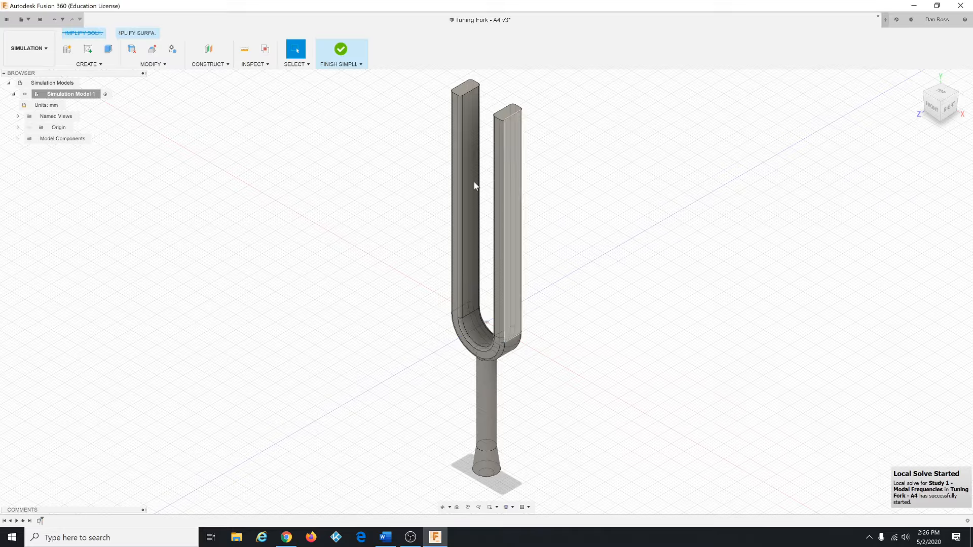
click(342, 57)
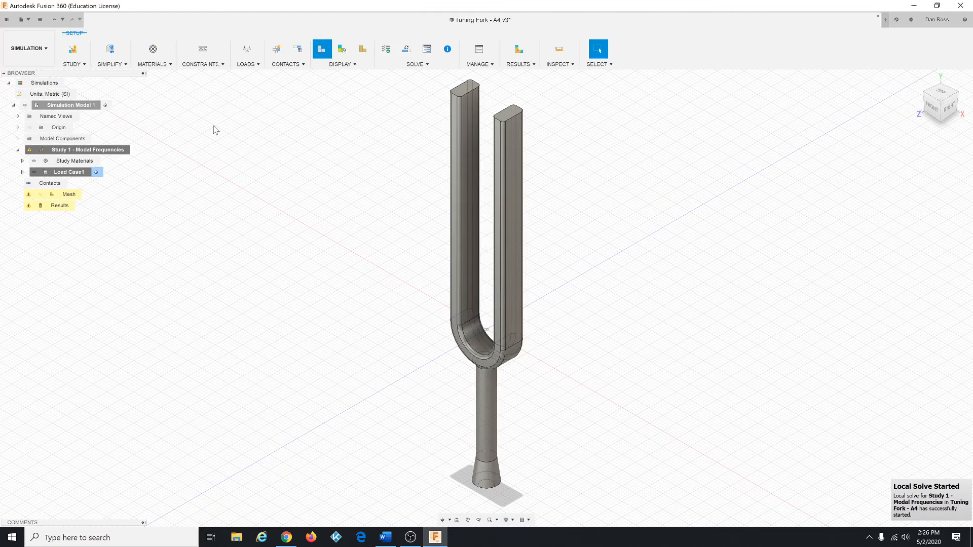
click(406, 51)
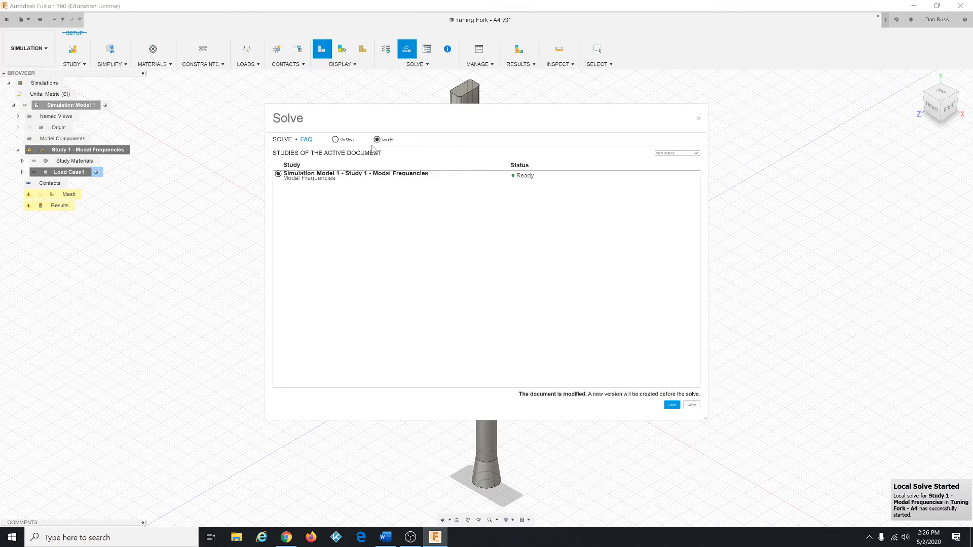
click(672, 405)
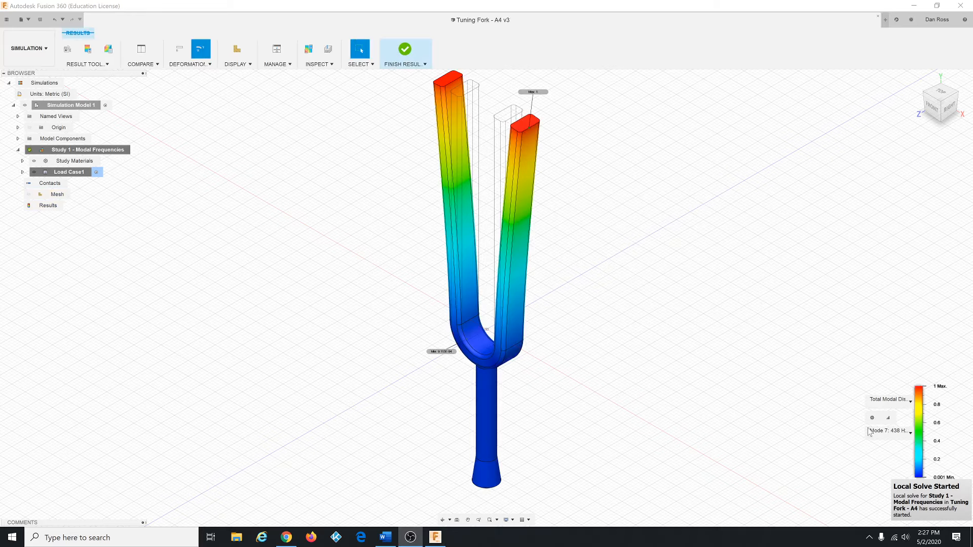
Step: Review the list of mode frequencies and finish the results view
click(911, 433)
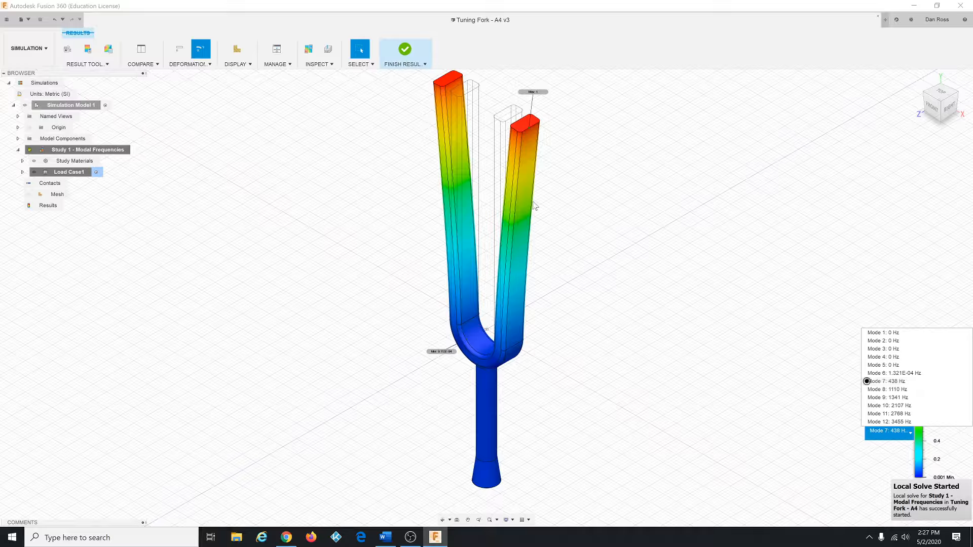
click(404, 53)
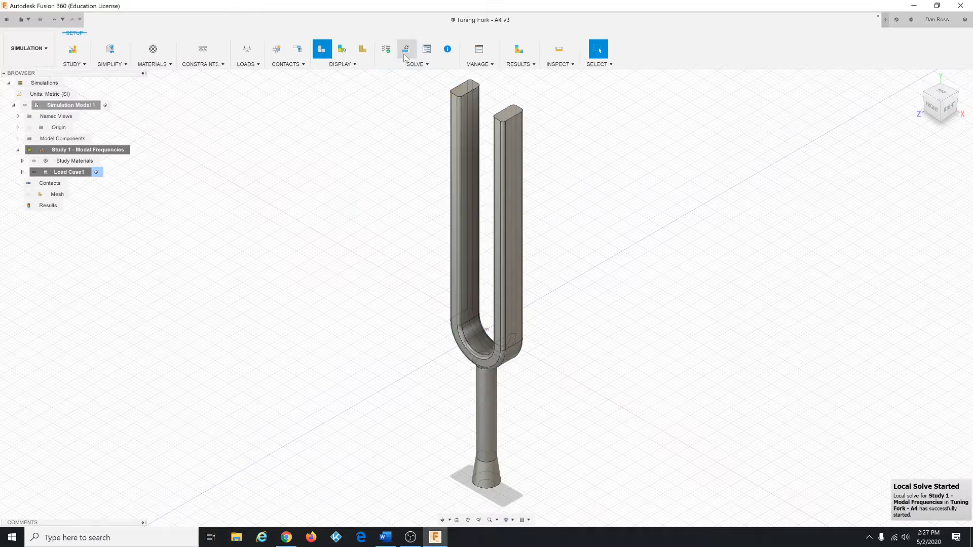
Step: Re-enter the Simplify environment and measure the right tine's vertical edge
click(115, 68)
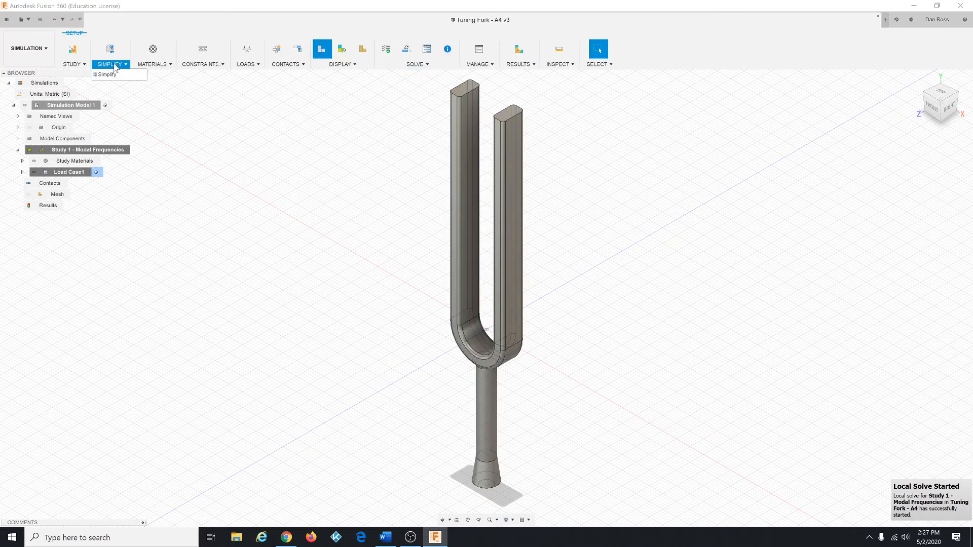
click(108, 75)
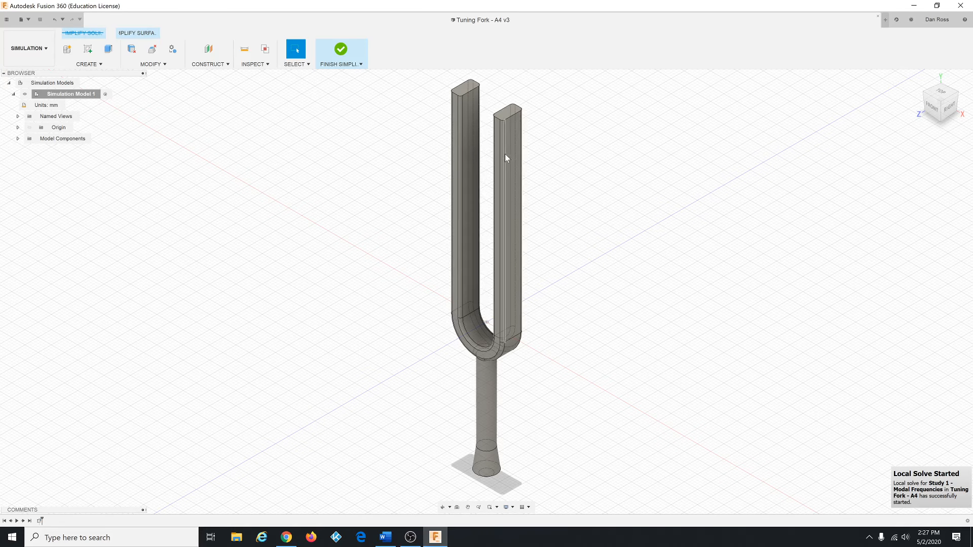
click(505, 219)
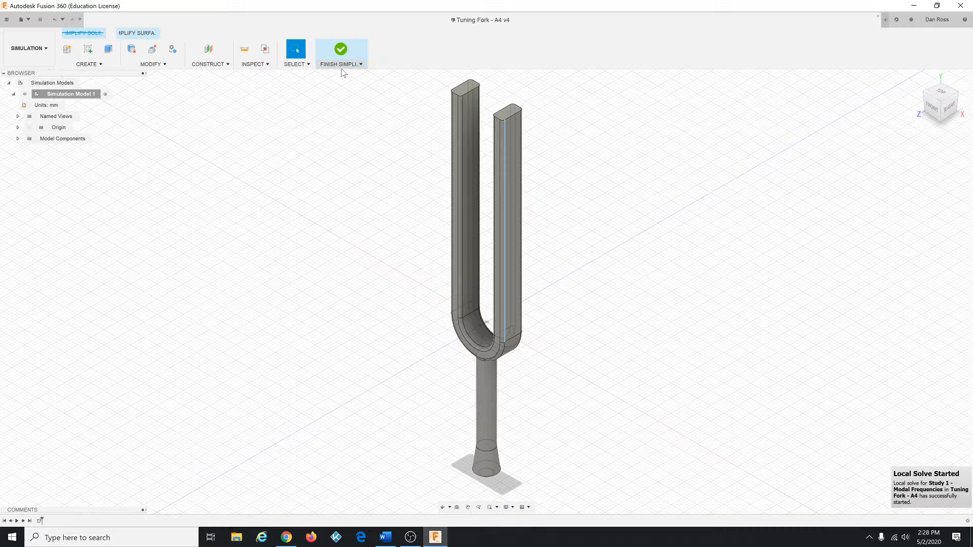
click(255, 65)
click(254, 75)
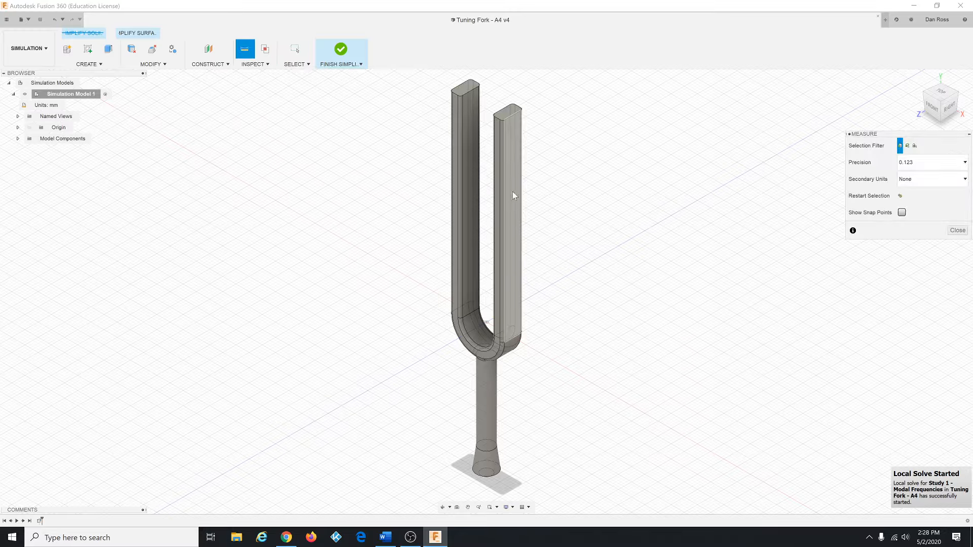
click(510, 202)
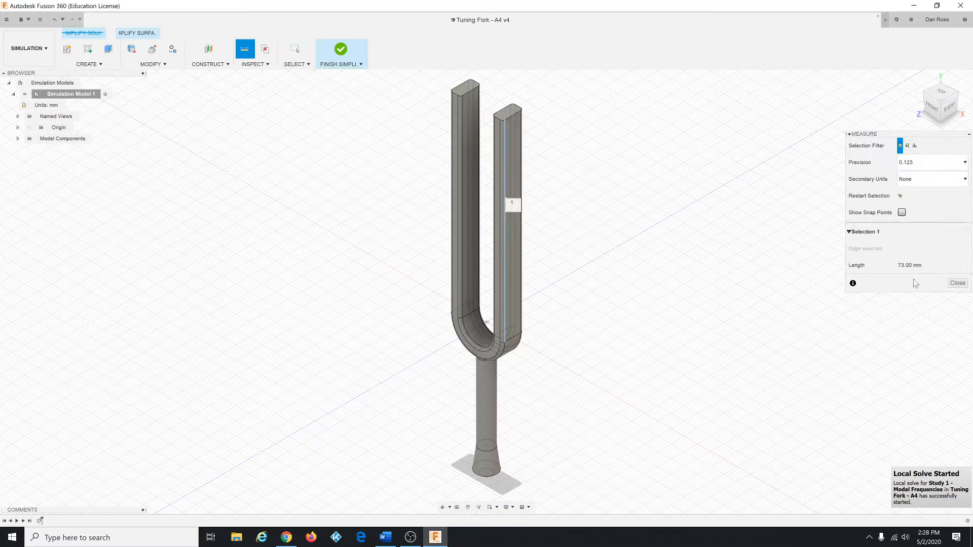
click(957, 283)
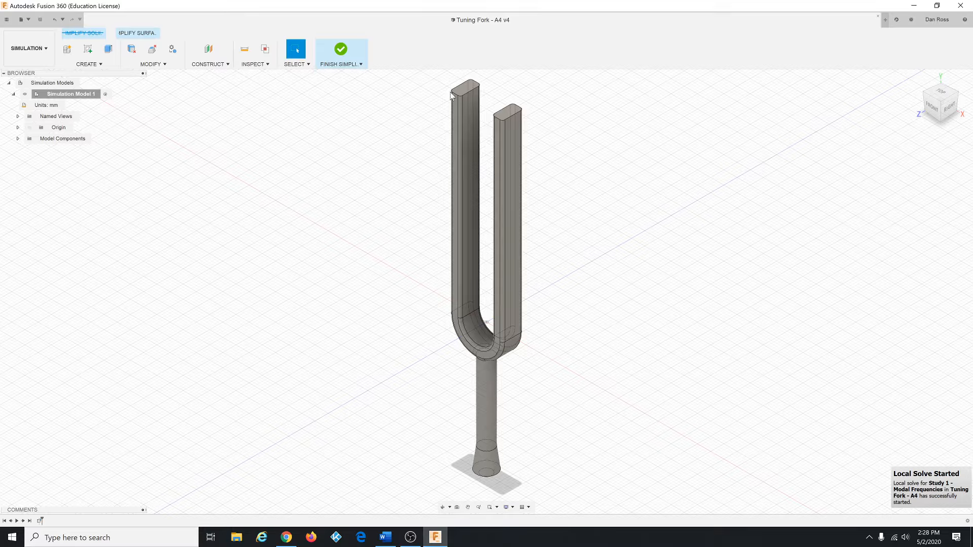
Step: Select both tine top faces and Press Pull them with a revised offset distance
click(465, 95)
click(509, 116)
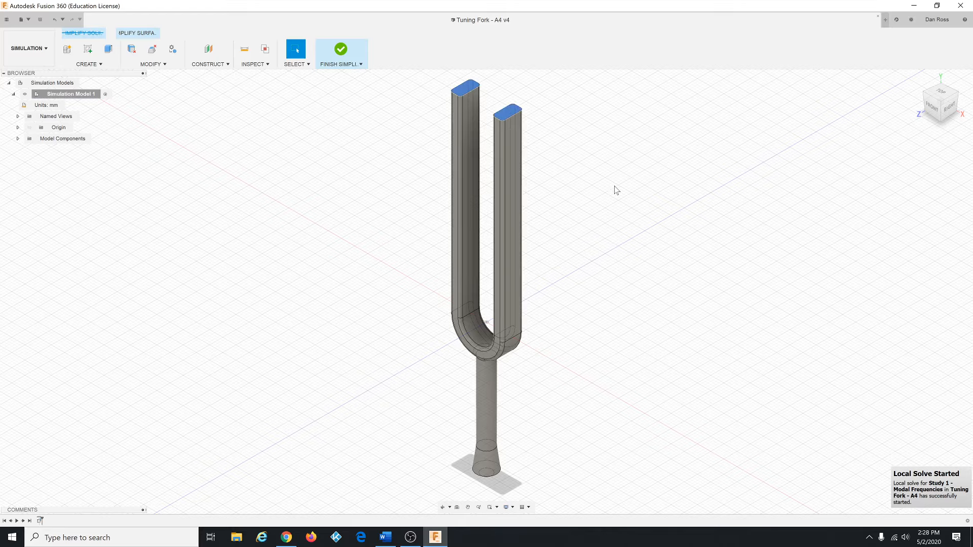
right_click(587, 176)
click(613, 160)
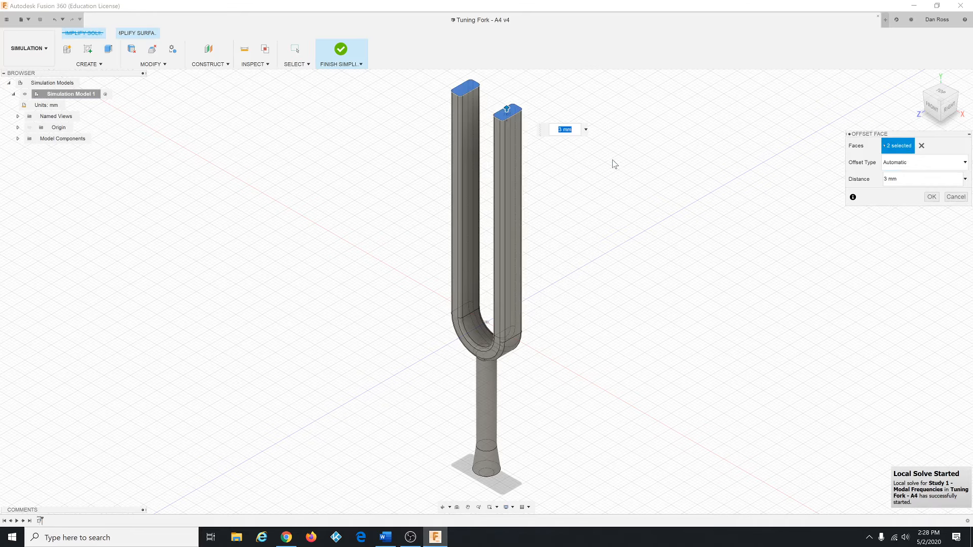
text(2.81)
click(931, 198)
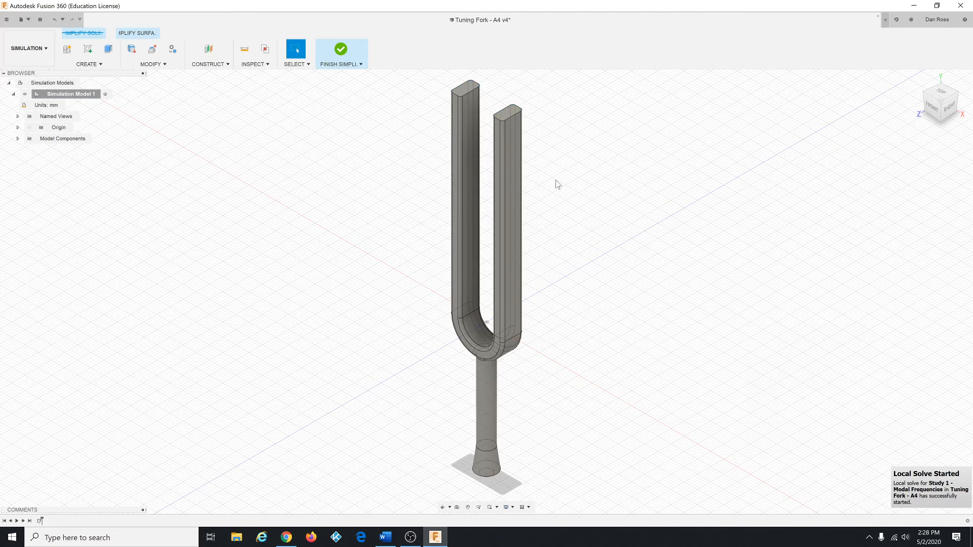
Step: Measure the right tine's vertical edge after the revised offset
click(255, 65)
click(258, 76)
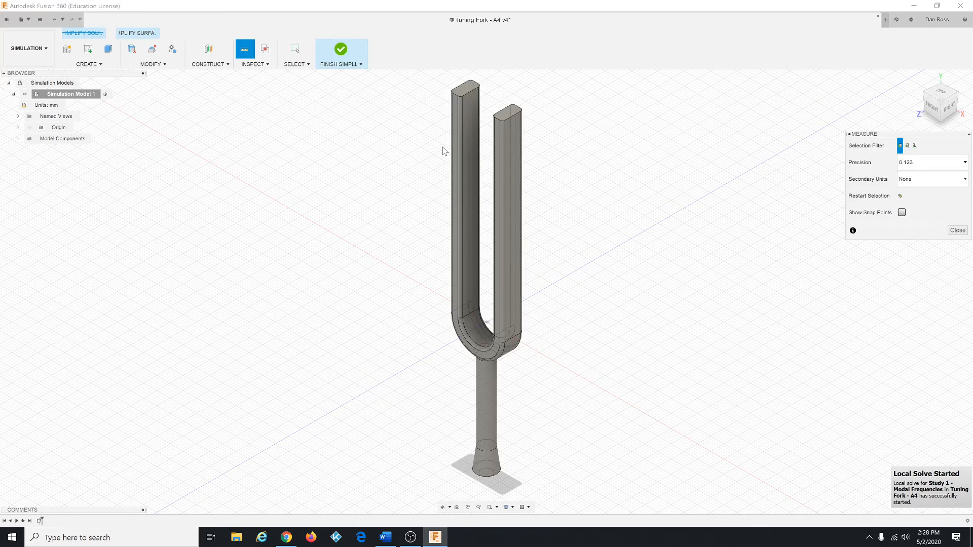
click(505, 180)
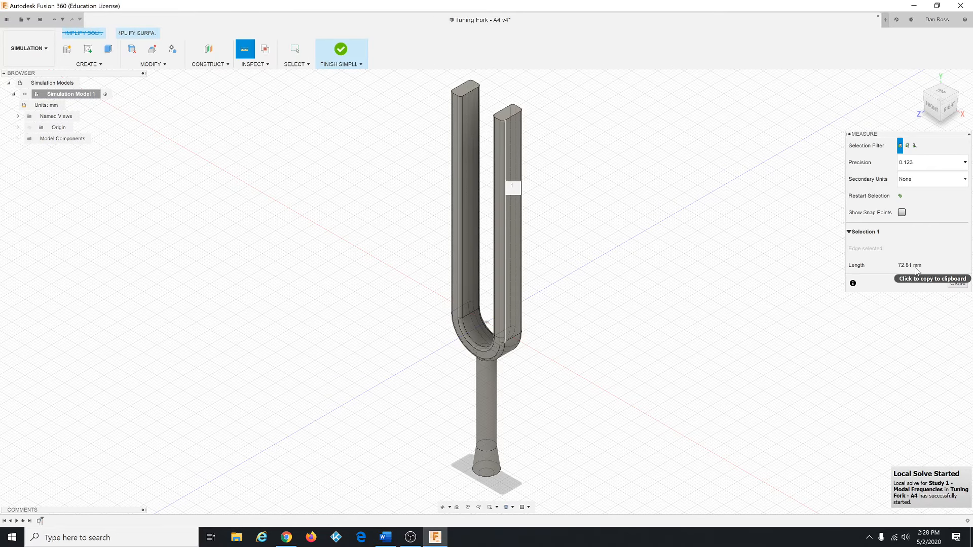
click(958, 283)
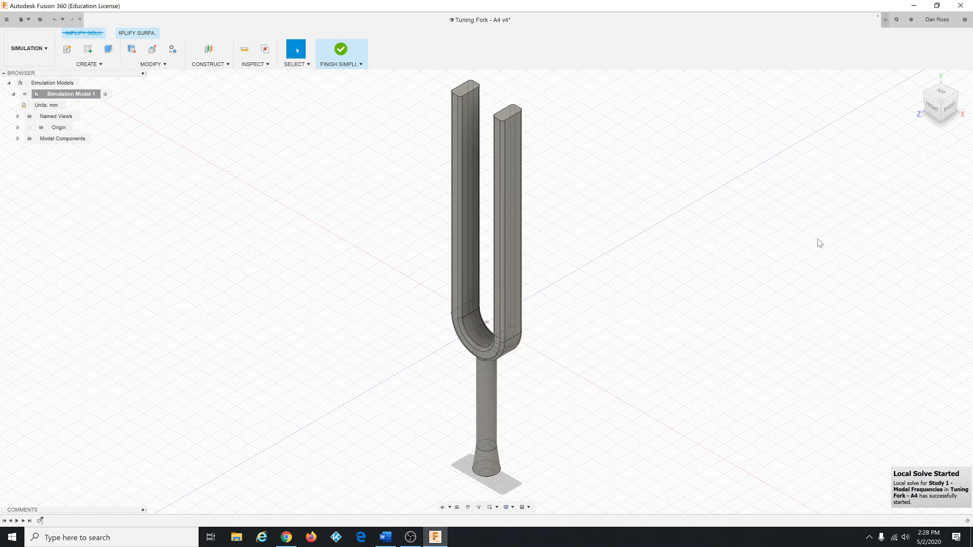
Step: Finish simplifying and solve the modal frequencies study locally again
click(342, 51)
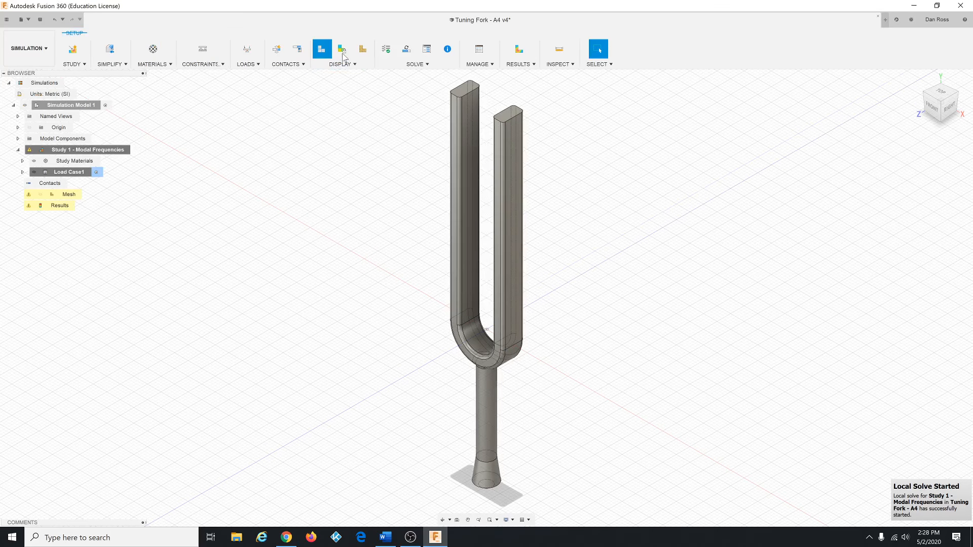
click(406, 53)
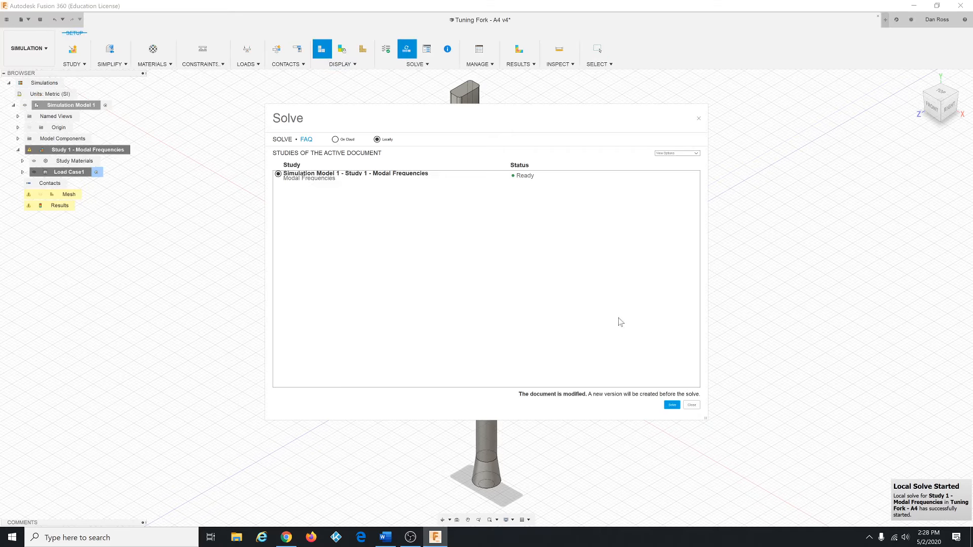
click(672, 405)
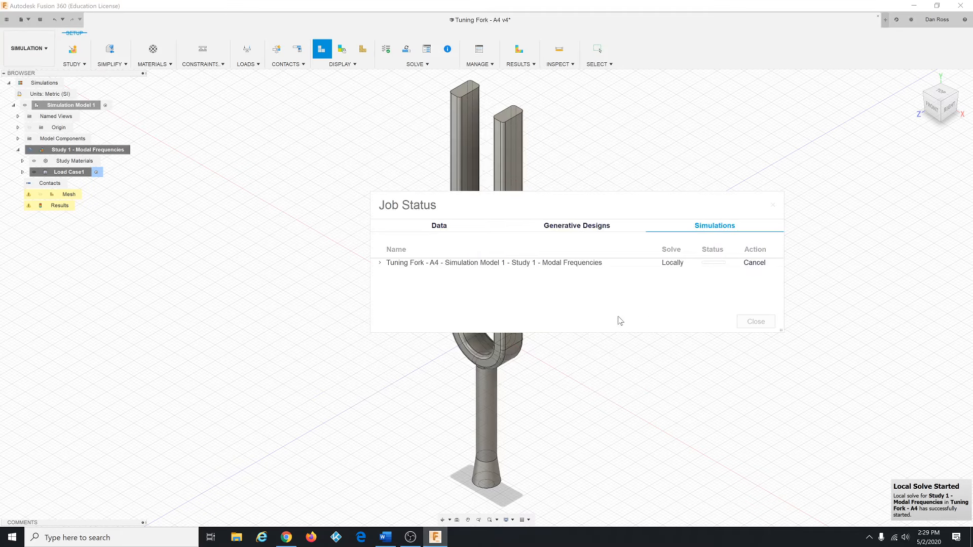
mouse_move(711, 263)
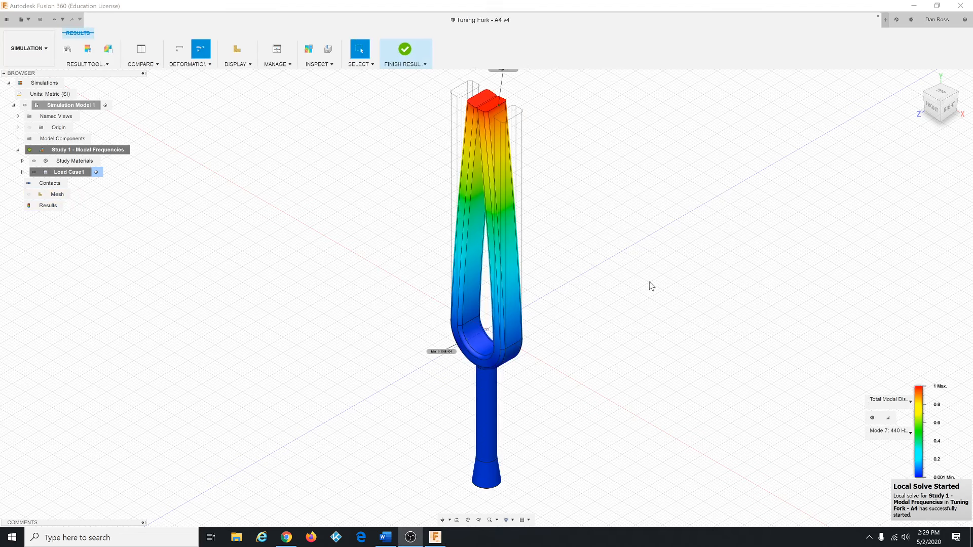
Step: Review the updated list of mode frequencies and finish the results view
click(911, 435)
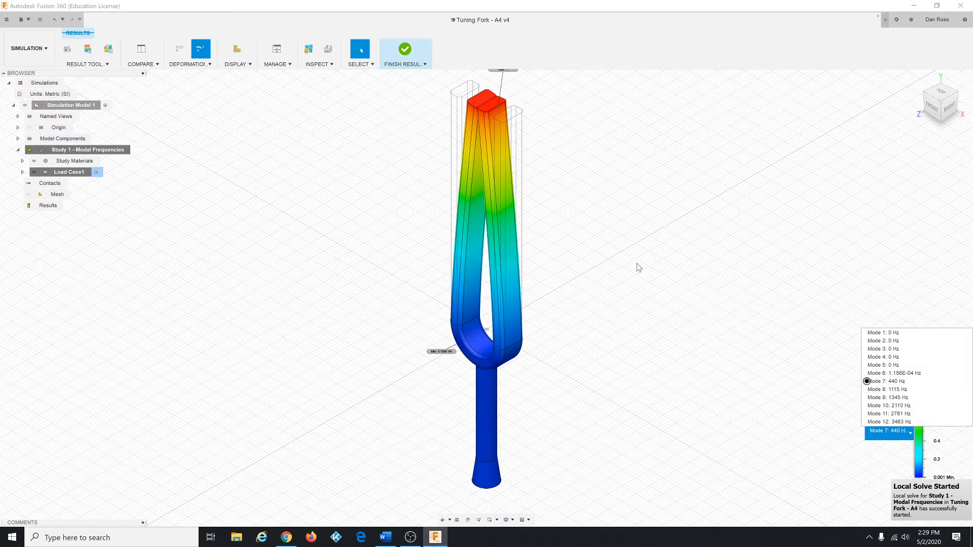
click(405, 50)
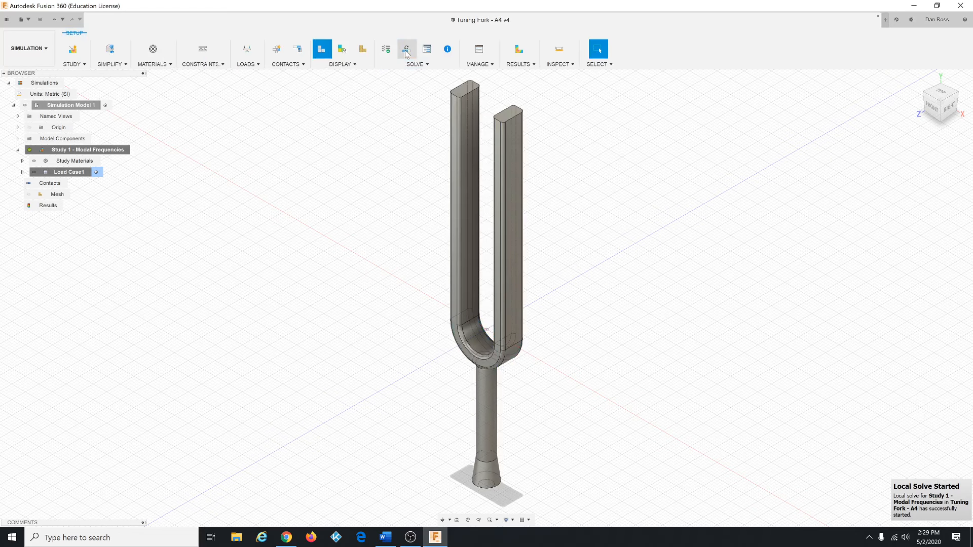
Step: Switch to the Design workspace and measure the right tine's vertical edge in the original model
click(52, 61)
click(51, 77)
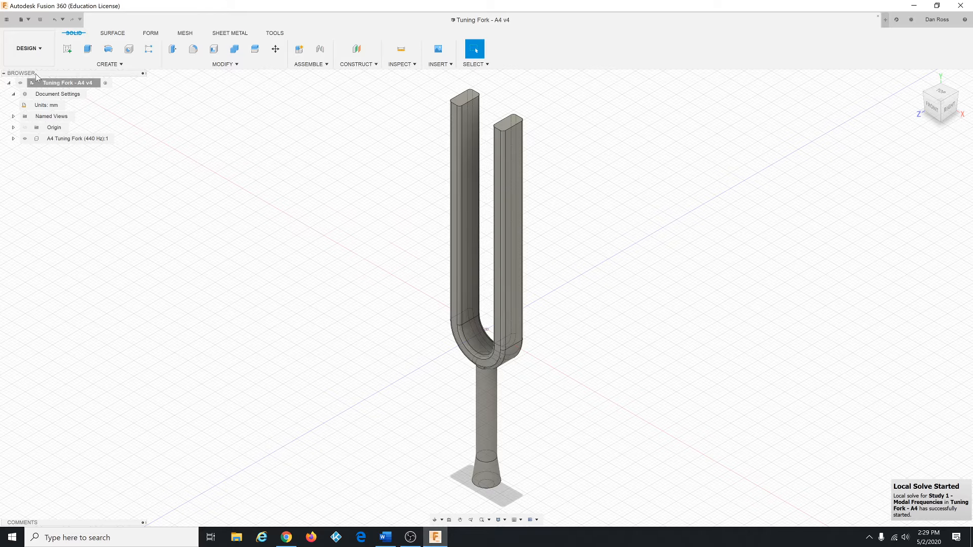
click(406, 65)
click(405, 75)
click(505, 175)
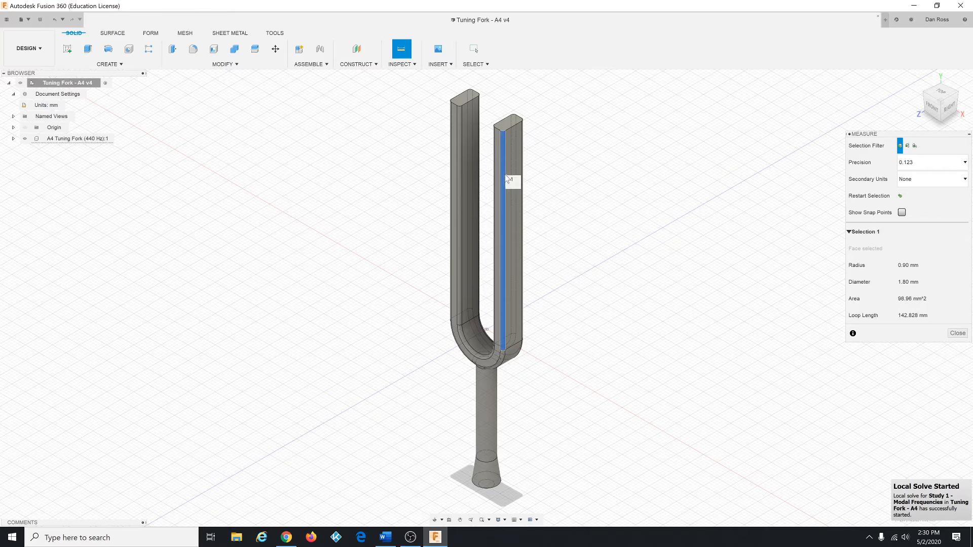
click(508, 179)
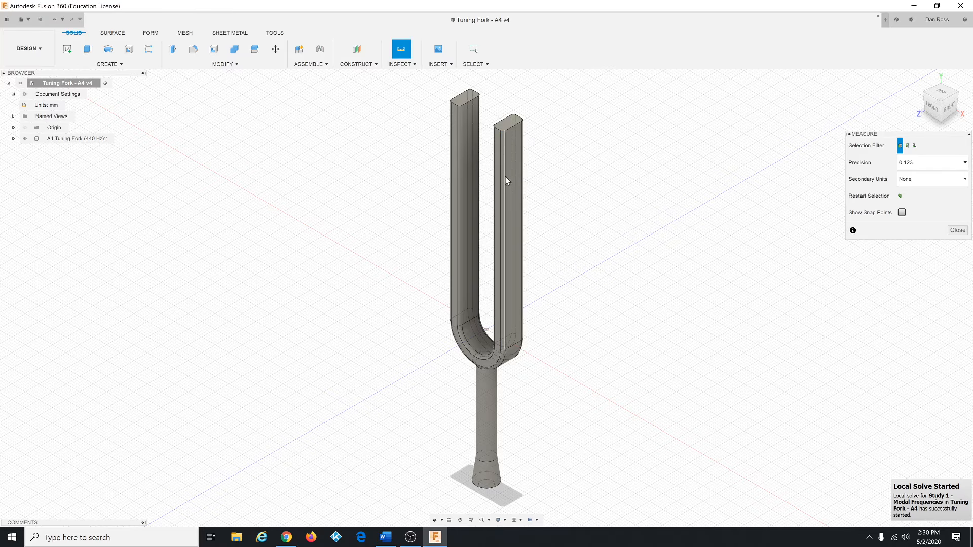
click(506, 176)
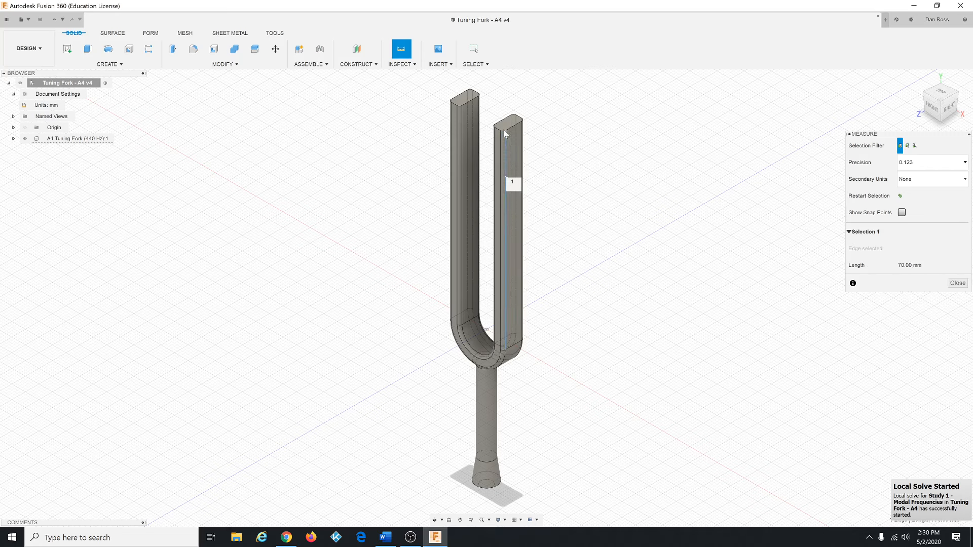
click(494, 99)
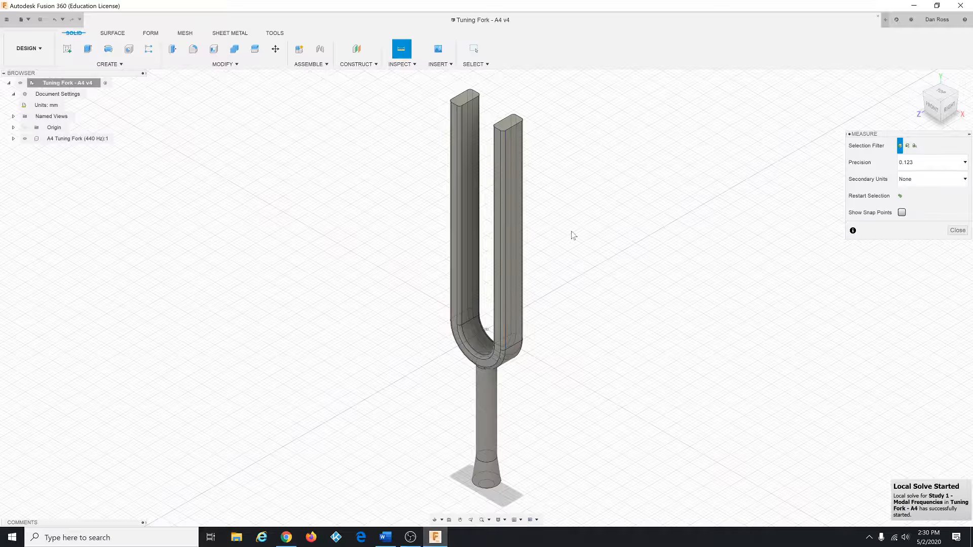
Step: Measure between the top faces of the two tines
mouse_move(564, 321)
shift+middle_down()
mouse_move(567, 280)
mouse_move(561, 311)
mouse_move(571, 326)
mouse_move(558, 317)
mouse_move(570, 321)
shift+middle_up()
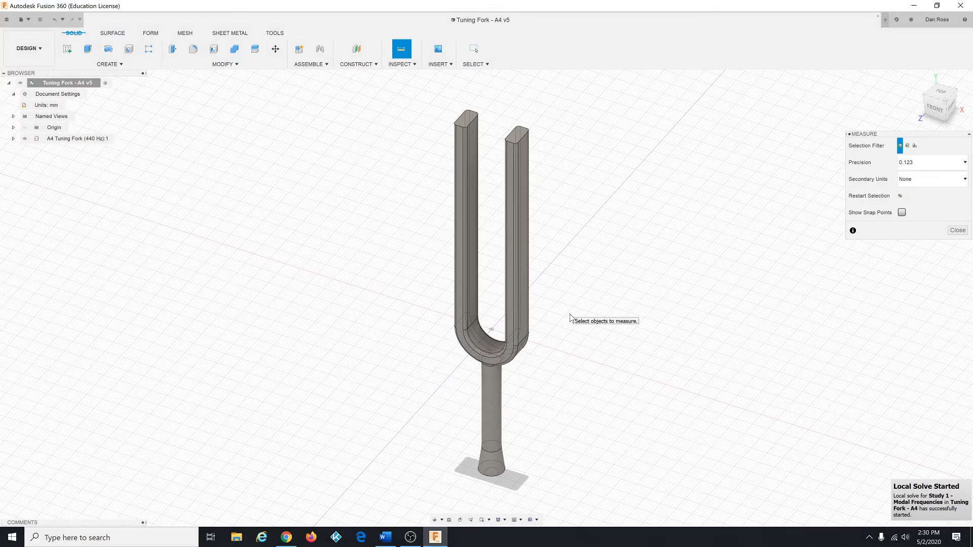
scroll(570, 318, up, 2)
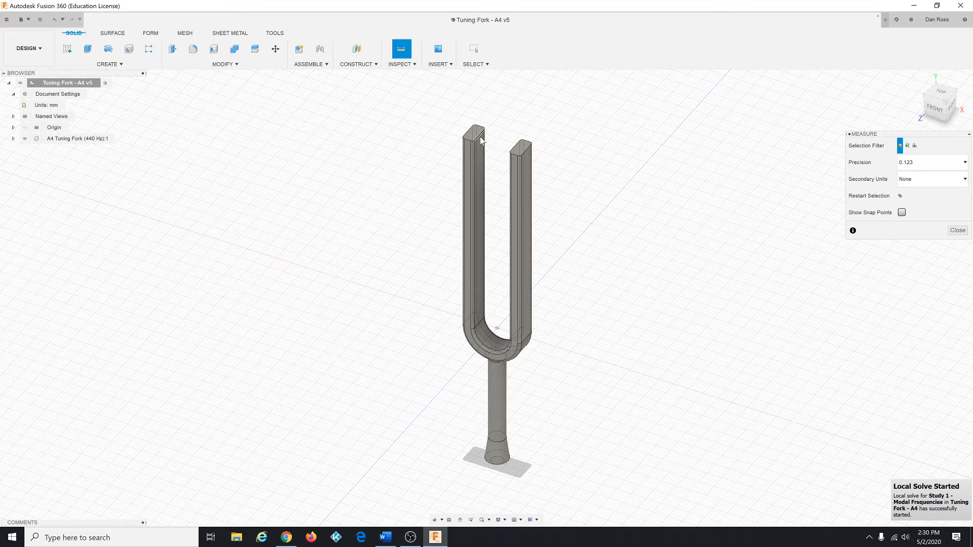
click(522, 147)
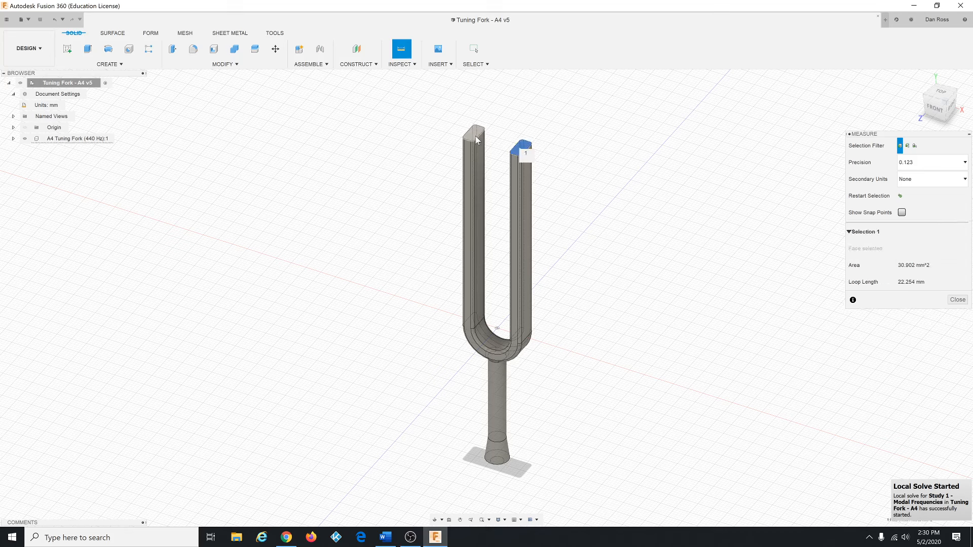
click(475, 137)
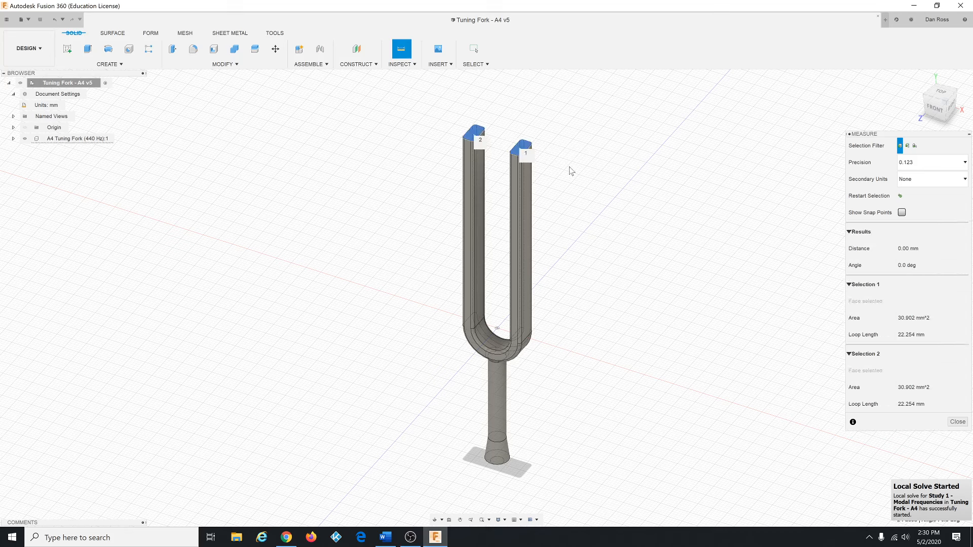
click(579, 198)
click(519, 152)
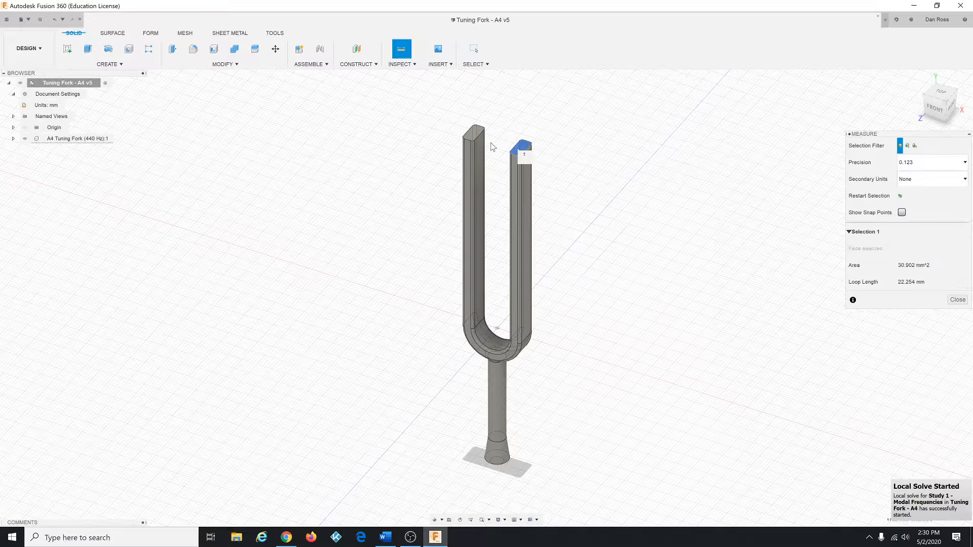
click(474, 136)
click(600, 191)
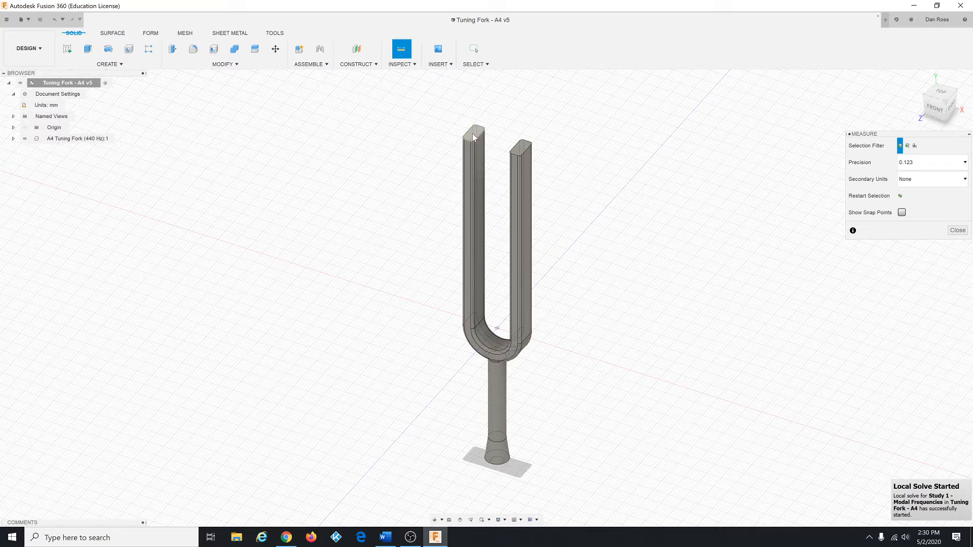
Step: Measure again between the right tine's top face and the left tine's top face, then clear the selection
click(519, 152)
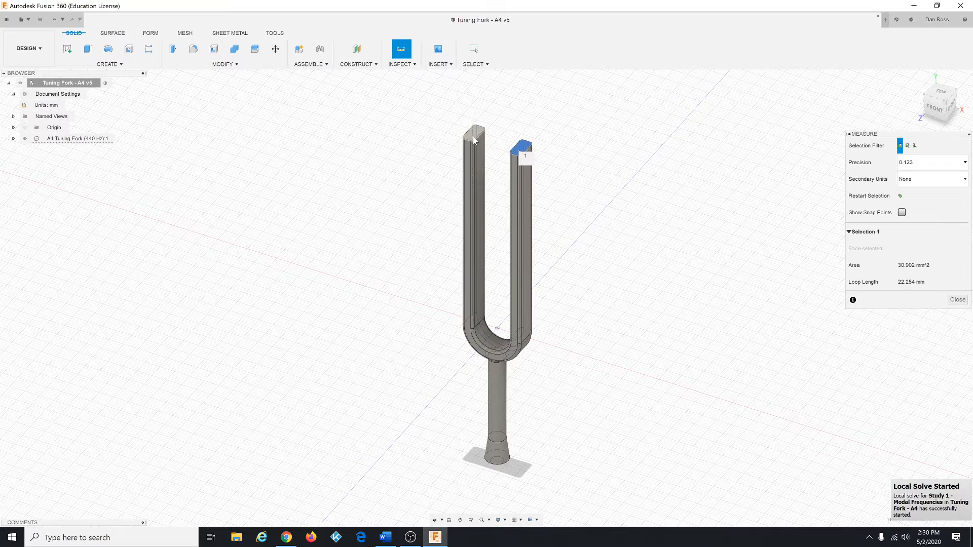
click(474, 139)
click(576, 189)
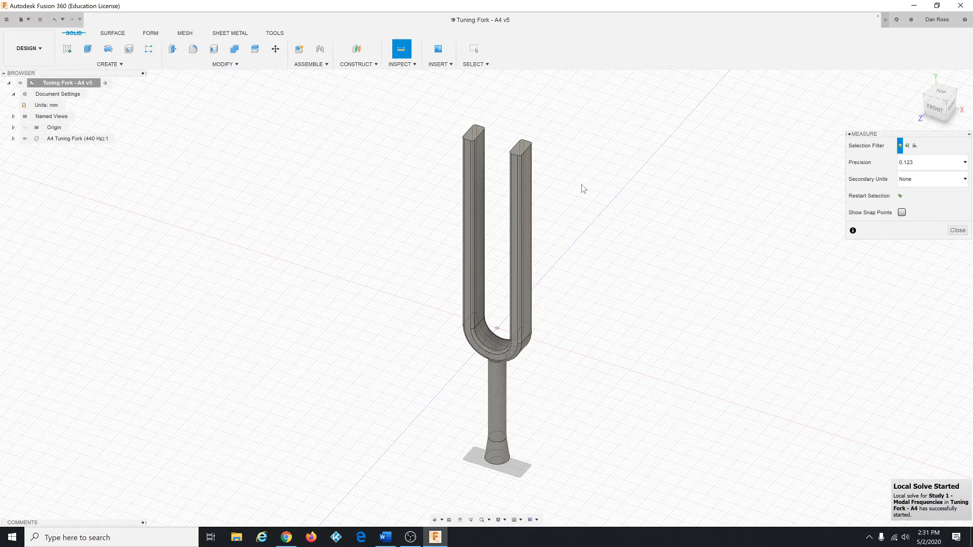
Step: Re-measure between the two tines' top faces, starting from the left tine, and clear the selection
shift+middle_drag(591, 294, 594, 248)
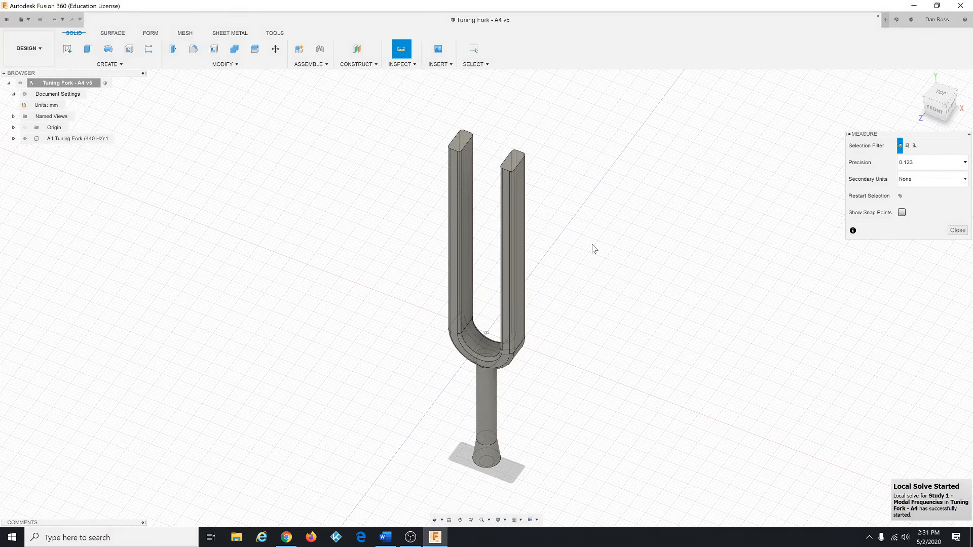
scroll(573, 322, down, 2)
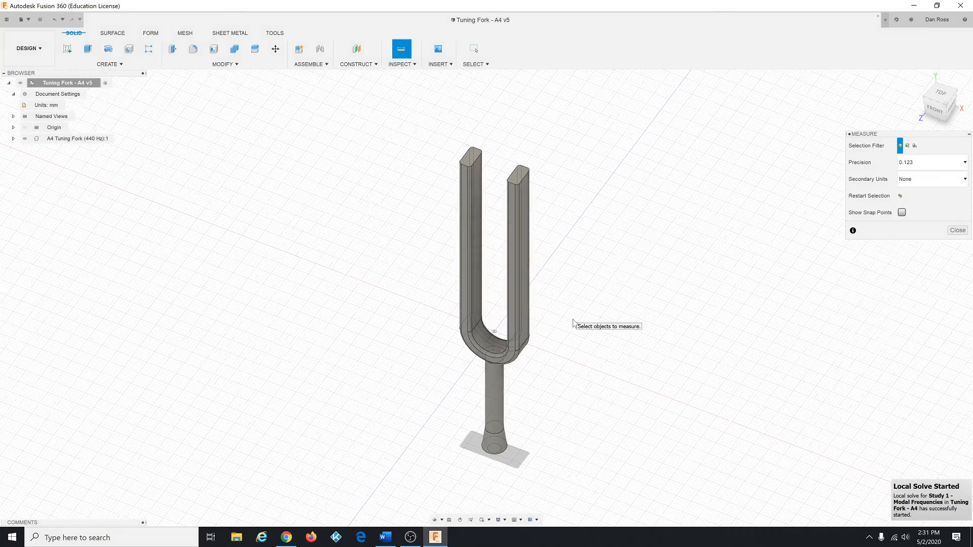
scroll(574, 323, up, 2)
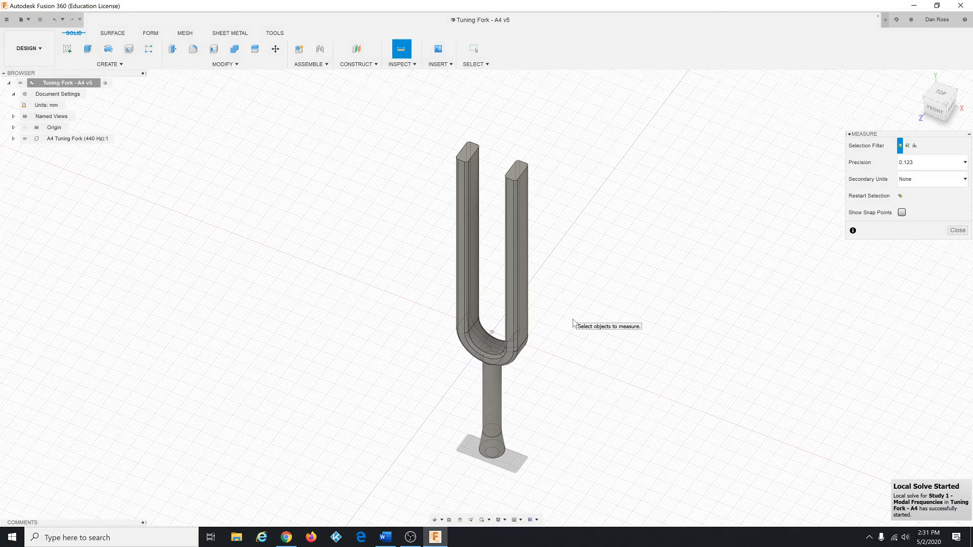
mouse_move(576, 310)
shift+middle_down()
mouse_move(576, 289)
mouse_move(588, 300)
mouse_move(565, 304)
mouse_move(567, 295)
mouse_move(580, 306)
mouse_move(586, 345)
mouse_move(583, 329)
mouse_move(608, 311)
mouse_move(591, 298)
mouse_move(575, 308)
mouse_move(576, 299)
shift+middle_up()
scroll(586, 282, up, 1)
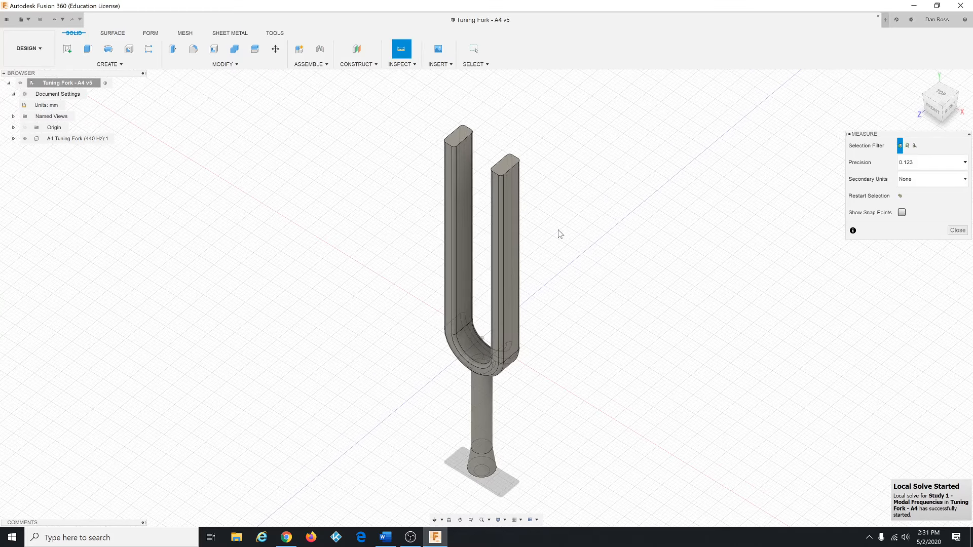
click(458, 141)
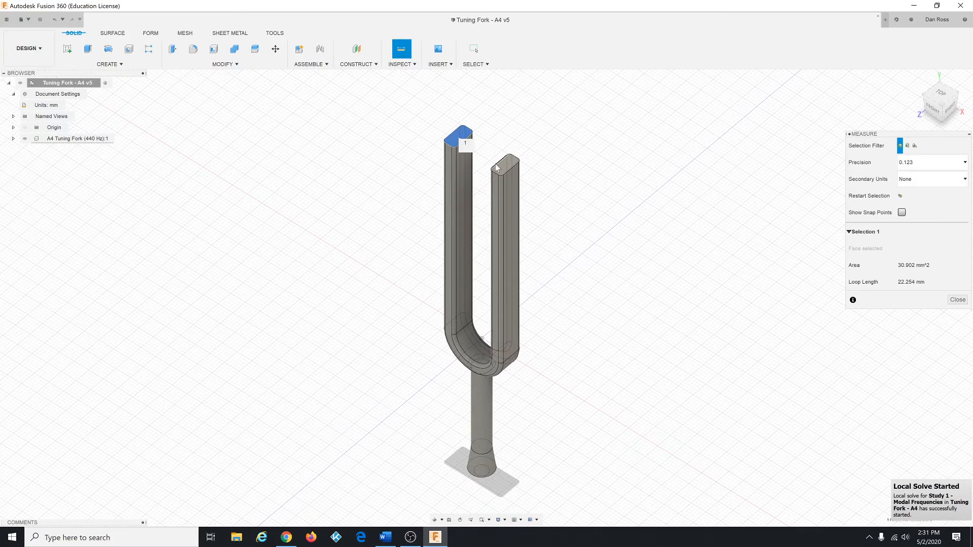
click(505, 165)
click(593, 204)
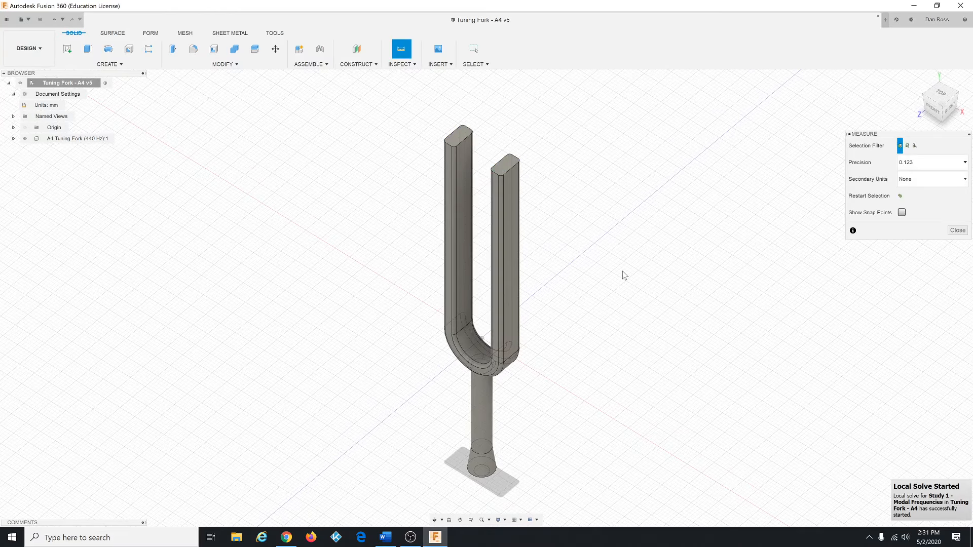
shift+middle_drag(597, 291, 600, 288)
scroll(594, 290, down, 2)
scroll(581, 385, up, 3)
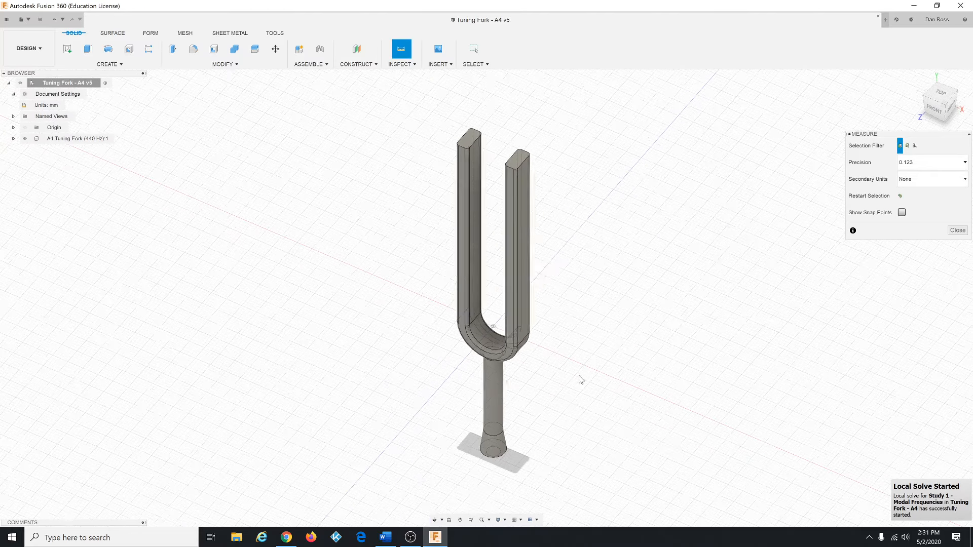